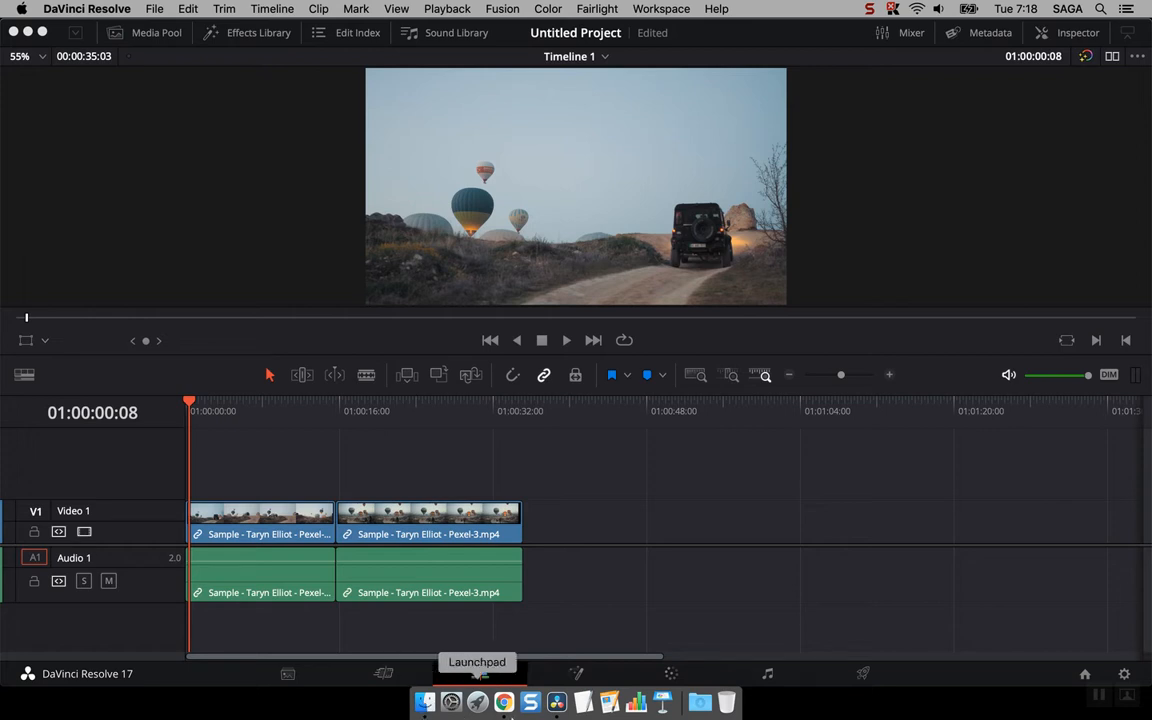
Fit the full timeline in view and show the first clip's video properties in the Inspector.
{"action": "left_click", "coordinate": [697, 376]}
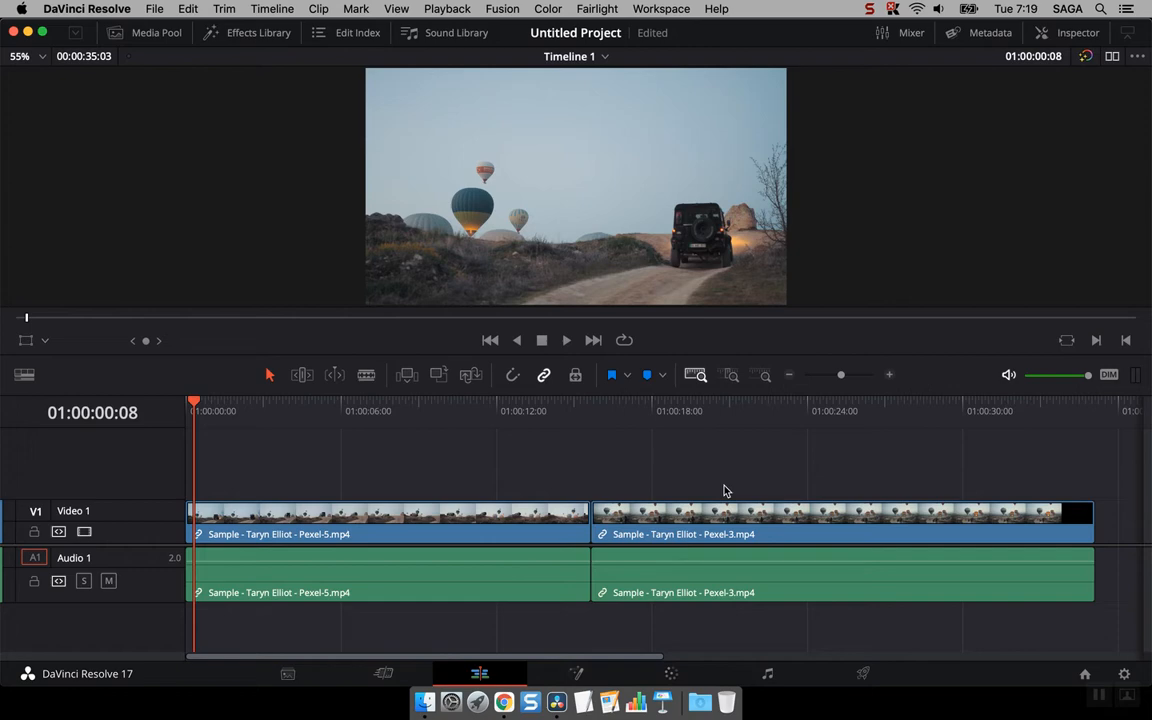
{"action": "left_click", "coordinate": [1072, 33]}
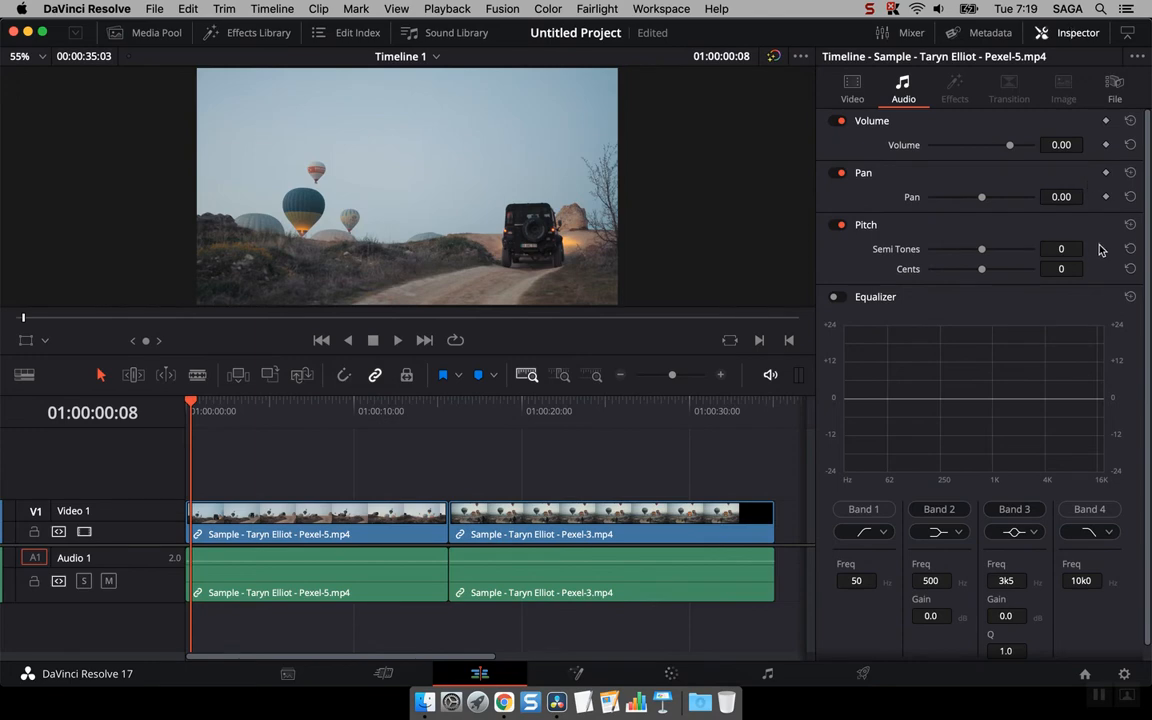
{"action": "scroll", "coordinate": [1100, 250], "scroll_direction": "down", "scroll_amount": 1}
{"action": "scroll", "coordinate": [1100, 250], "scroll_direction": "up", "scroll_amount": 1}
{"action": "left_click", "coordinate": [852, 98]}
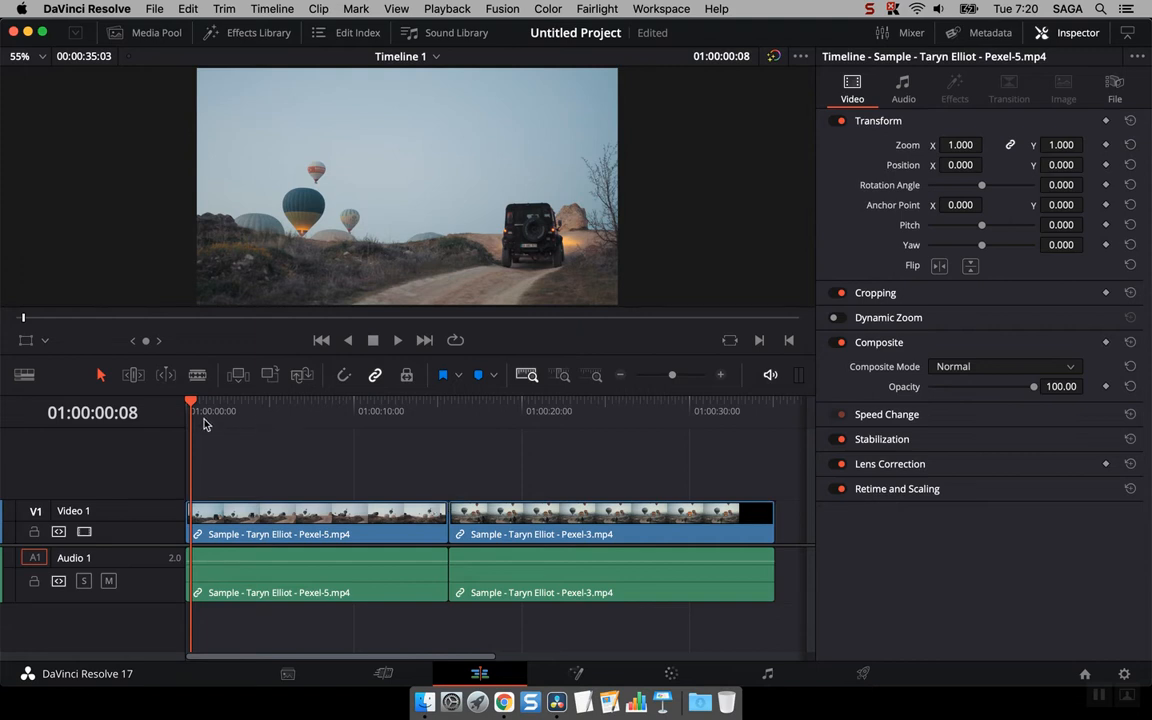
Add a Composite keyframe at 01:00:00:01 on the first clip and show its keyframe track under the clip.
{"action": "left_click_drag", "start_coordinate": [191, 408], "coordinate": [186, 408]}
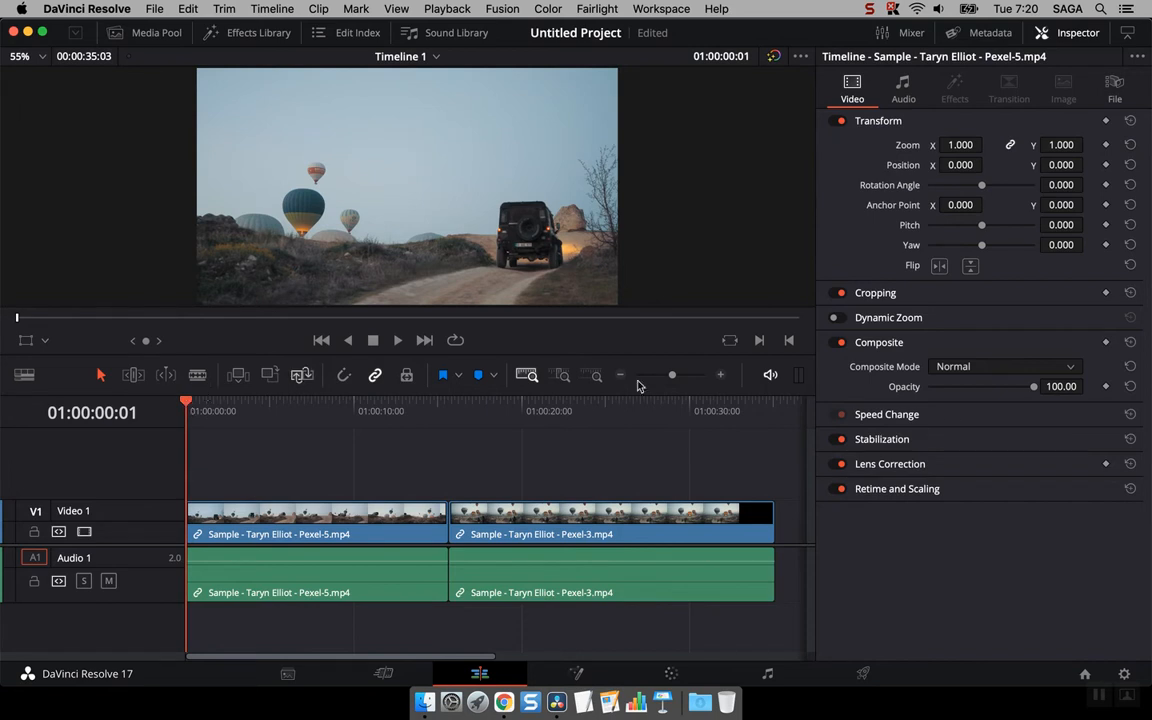
{"action": "left_click", "coordinate": [1106, 343]}
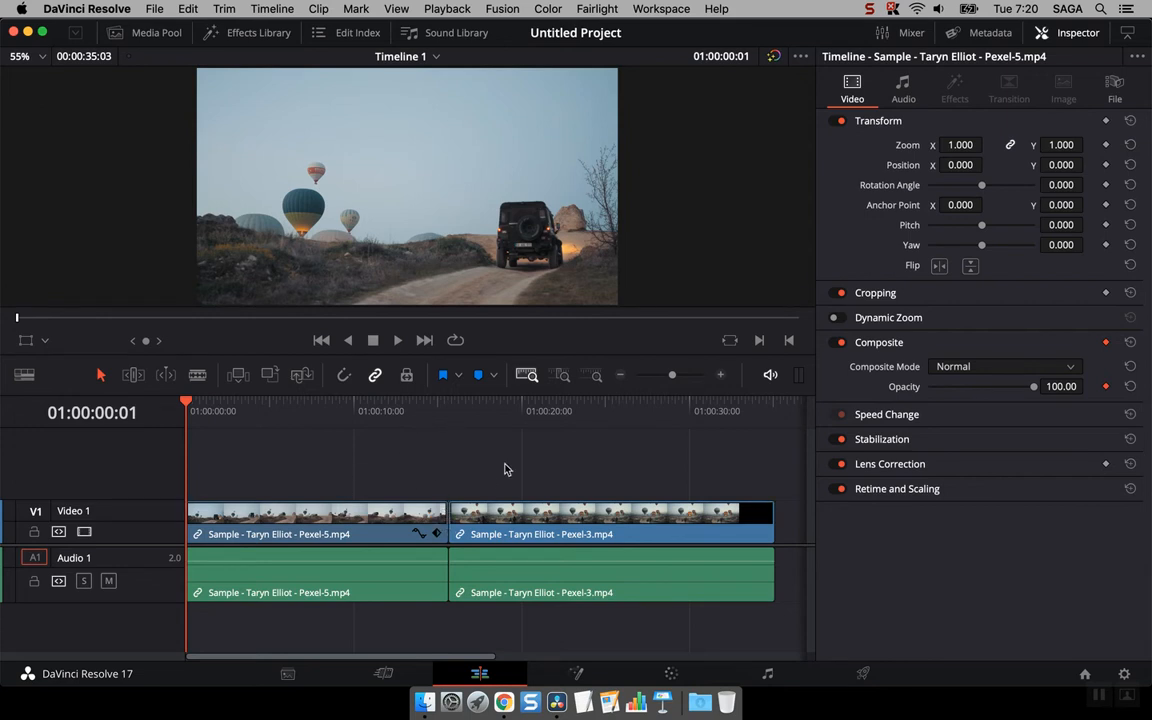
{"action": "key", "text": "super+z"}
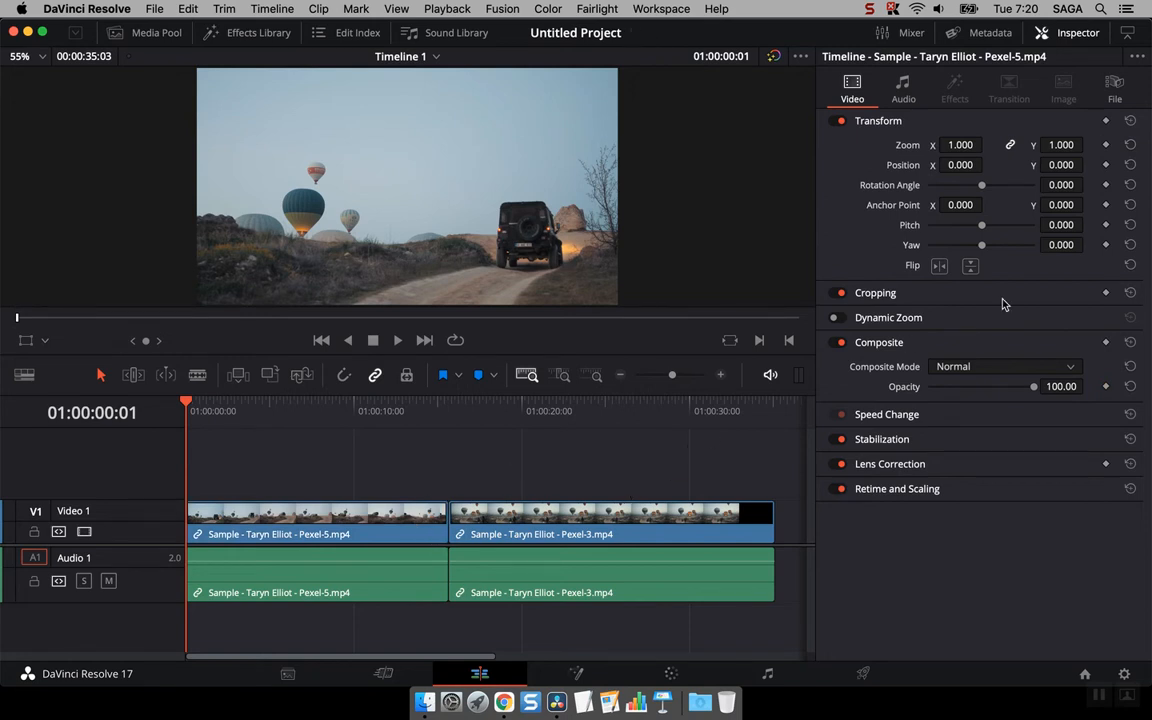
{"action": "left_click", "coordinate": [1105, 342]}
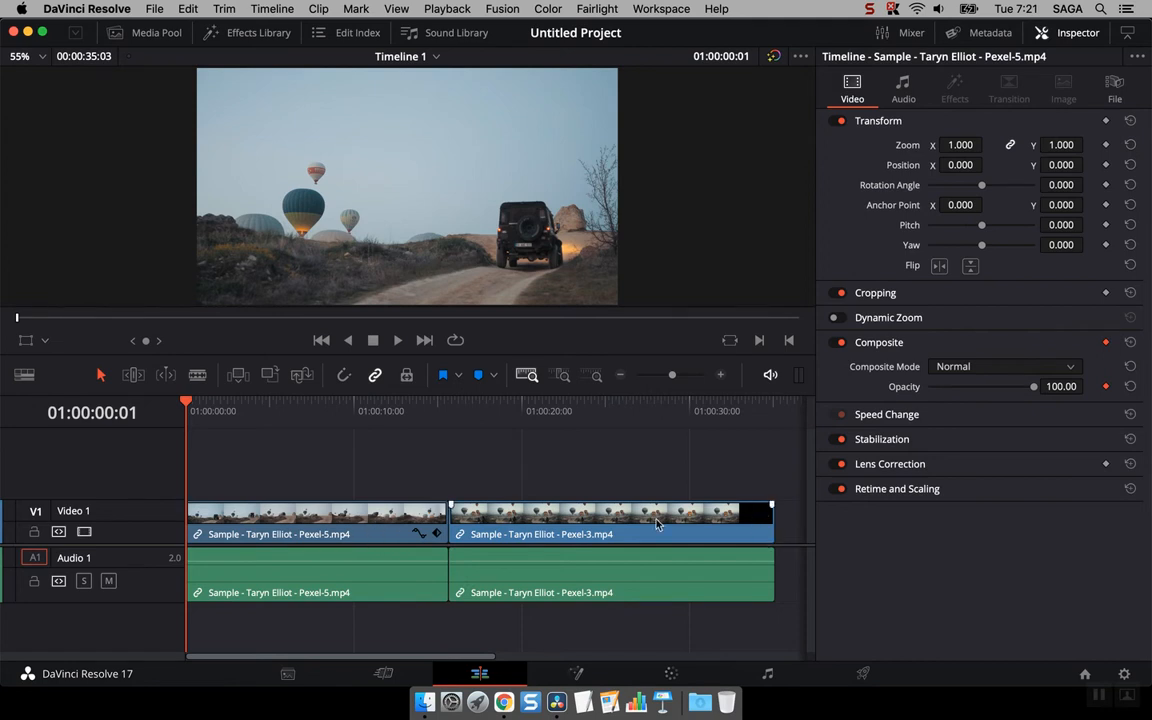
{"action": "left_click", "coordinate": [436, 534]}
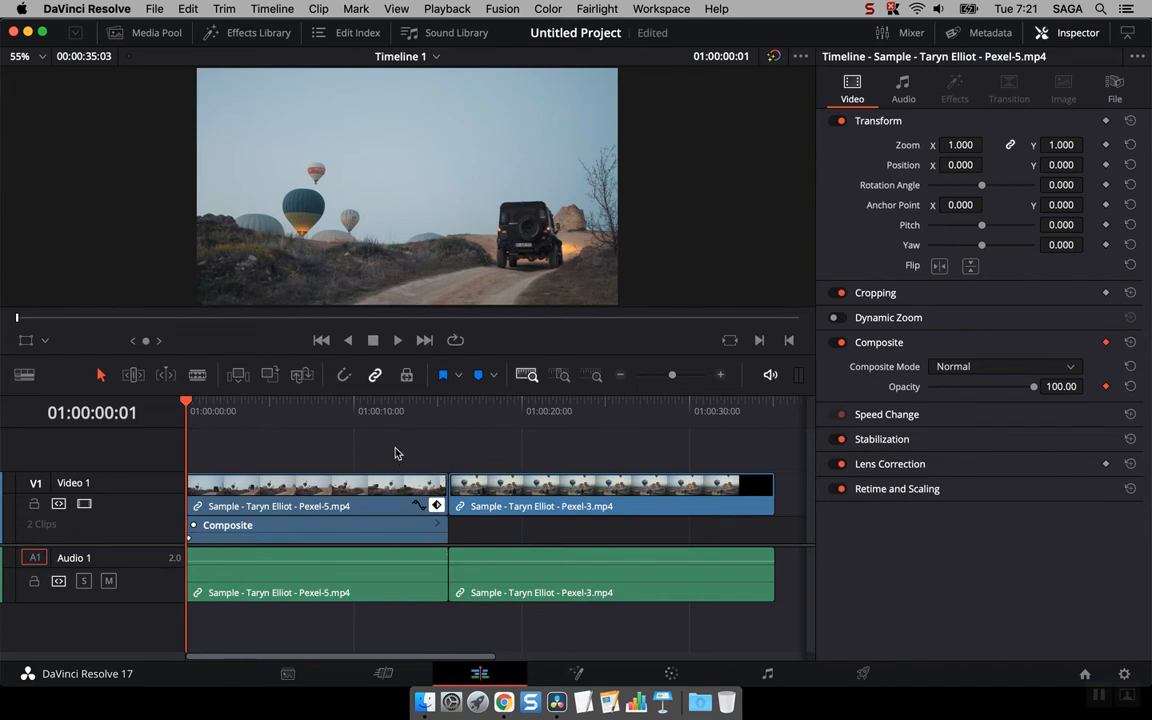
Add a second Composite keyframe on the first clip at 01:00:14:08 and lower its opacity to 5.34.
{"action": "left_click_drag", "start_coordinate": [402, 418], "coordinate": [427, 421]}
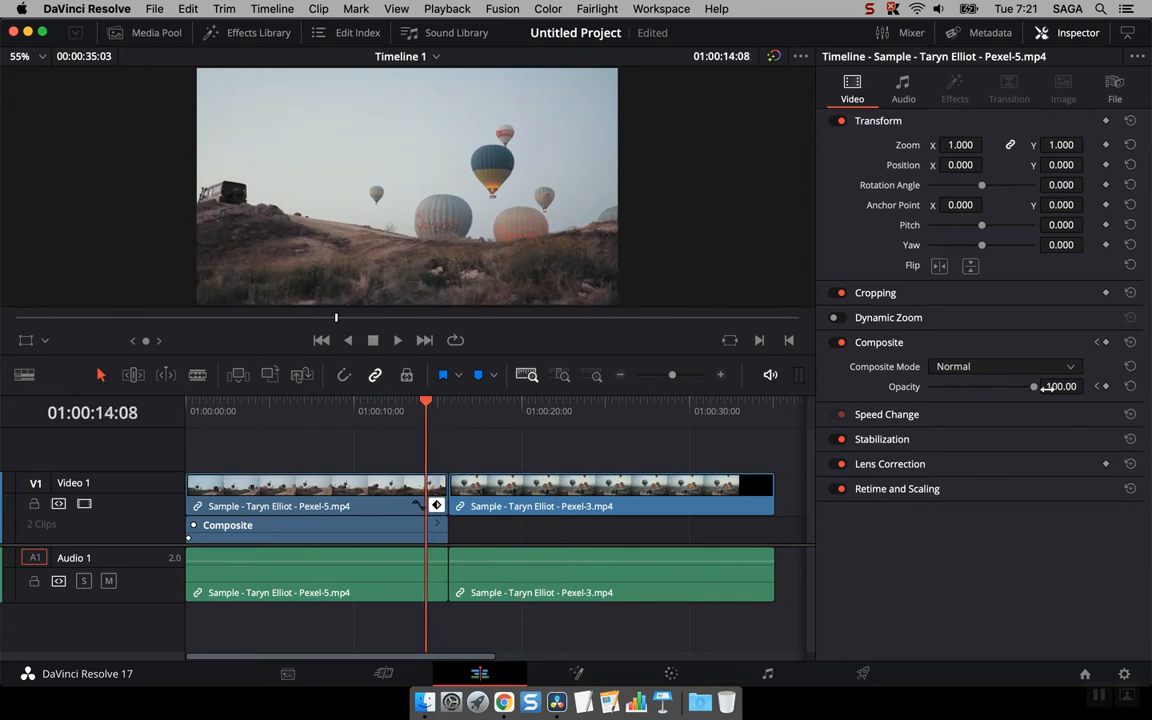
{"action": "left_click", "coordinate": [1106, 343]}
{"action": "left_click_drag", "start_coordinate": [1034, 386], "coordinate": [936, 388]}
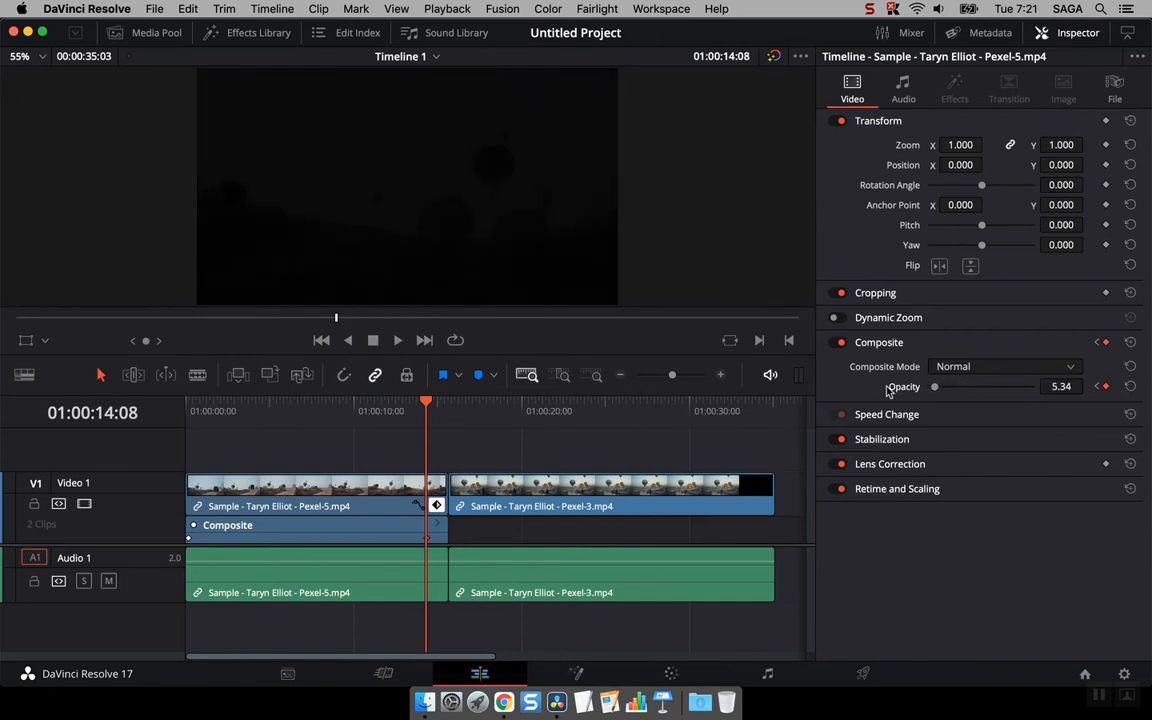
Move the first clip's second opacity keyframe to 01:00:15:09, just before the clip's end.
{"action": "mouse_move", "coordinate": [426, 409]}
{"action": "left_mouse_down"}
{"action": "mouse_move", "coordinate": [196, 407]}
{"action": "mouse_move", "coordinate": [448, 406]}
{"action": "mouse_move", "coordinate": [428, 406]}
{"action": "left_mouse_up"}
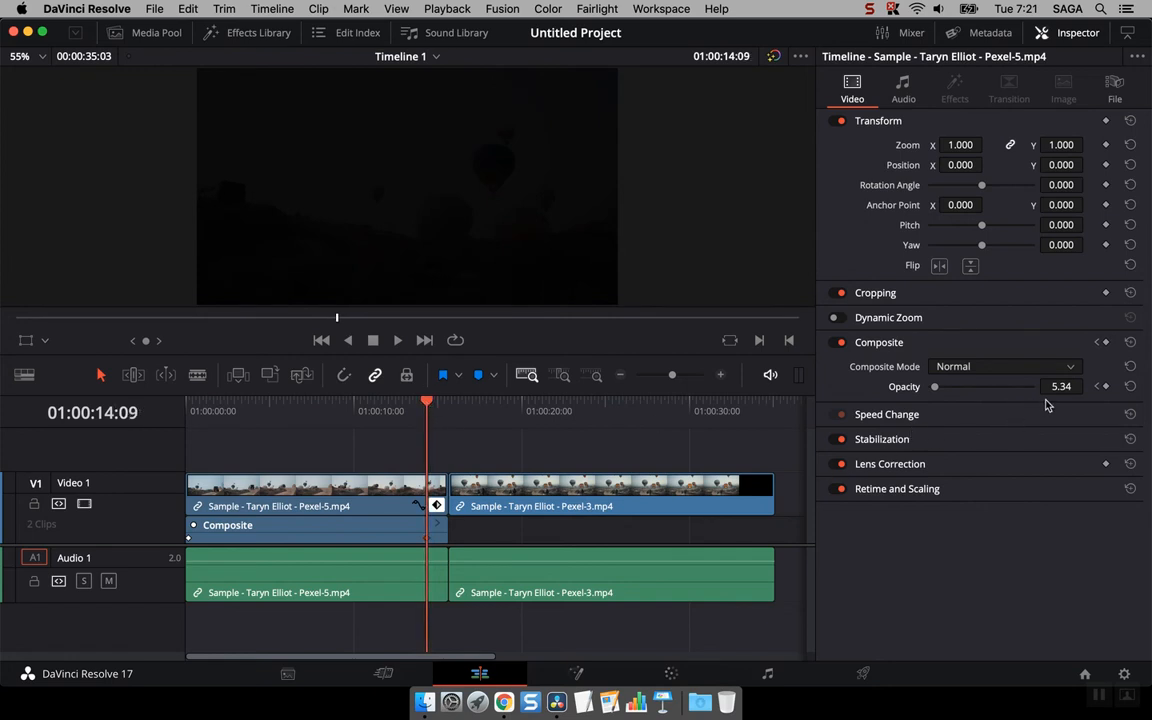
{"action": "left_click_drag", "start_coordinate": [430, 407], "coordinate": [410, 406]}
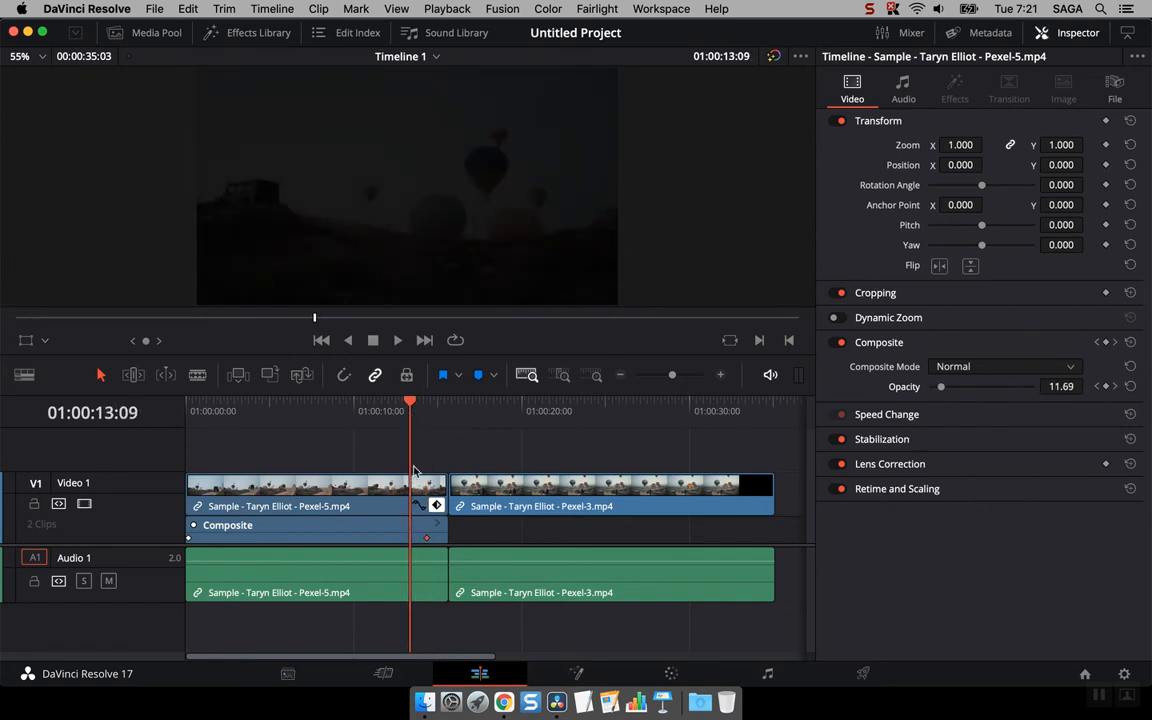
{"action": "left_click_drag", "start_coordinate": [427, 537], "coordinate": [440, 538]}
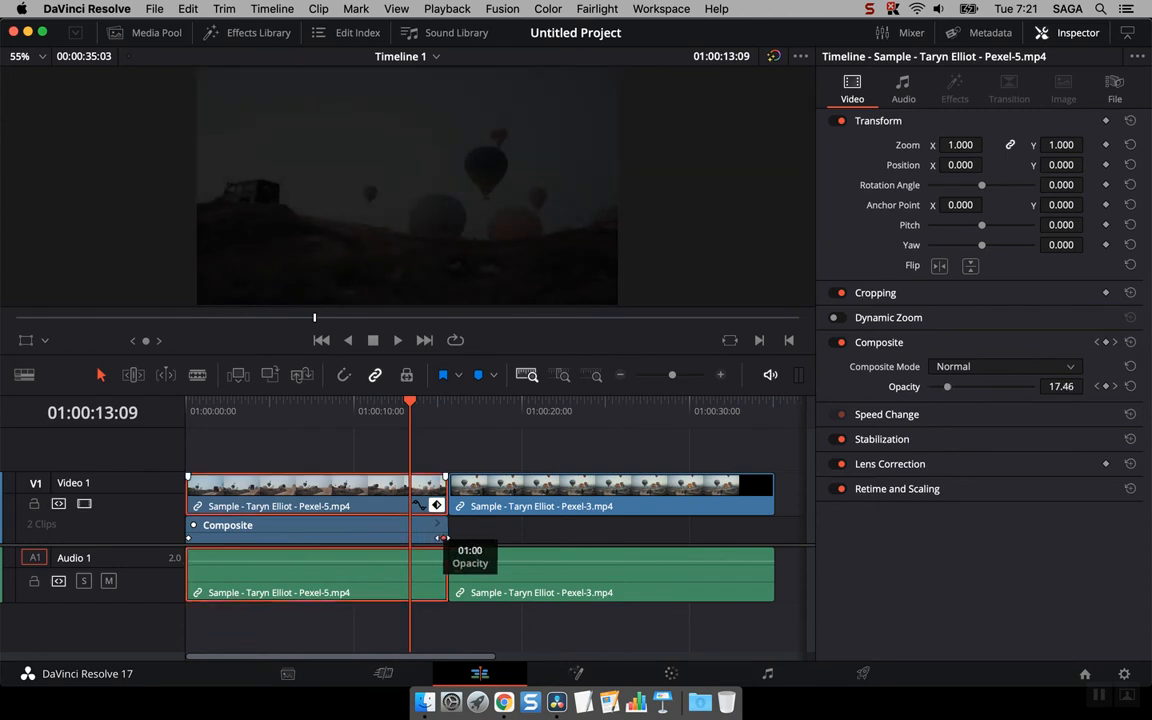
{"action": "left_click_drag", "start_coordinate": [443, 538], "coordinate": [444, 537]}
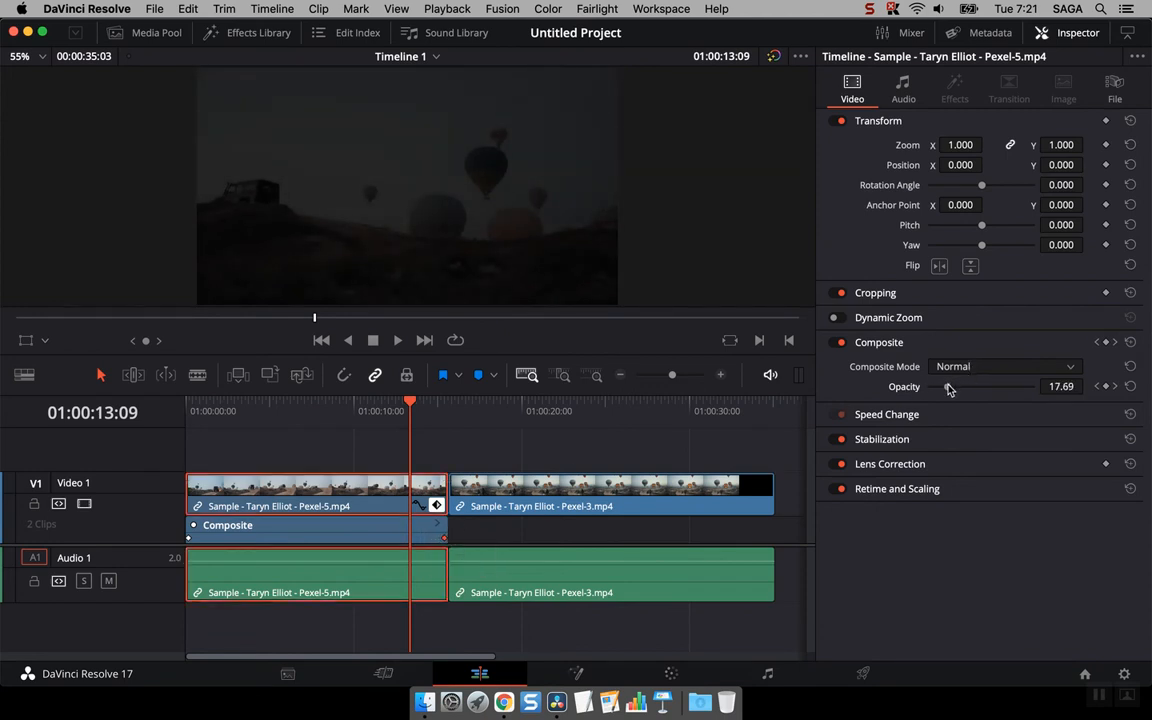
{"action": "left_click_drag", "start_coordinate": [949, 389], "coordinate": [898, 393]}
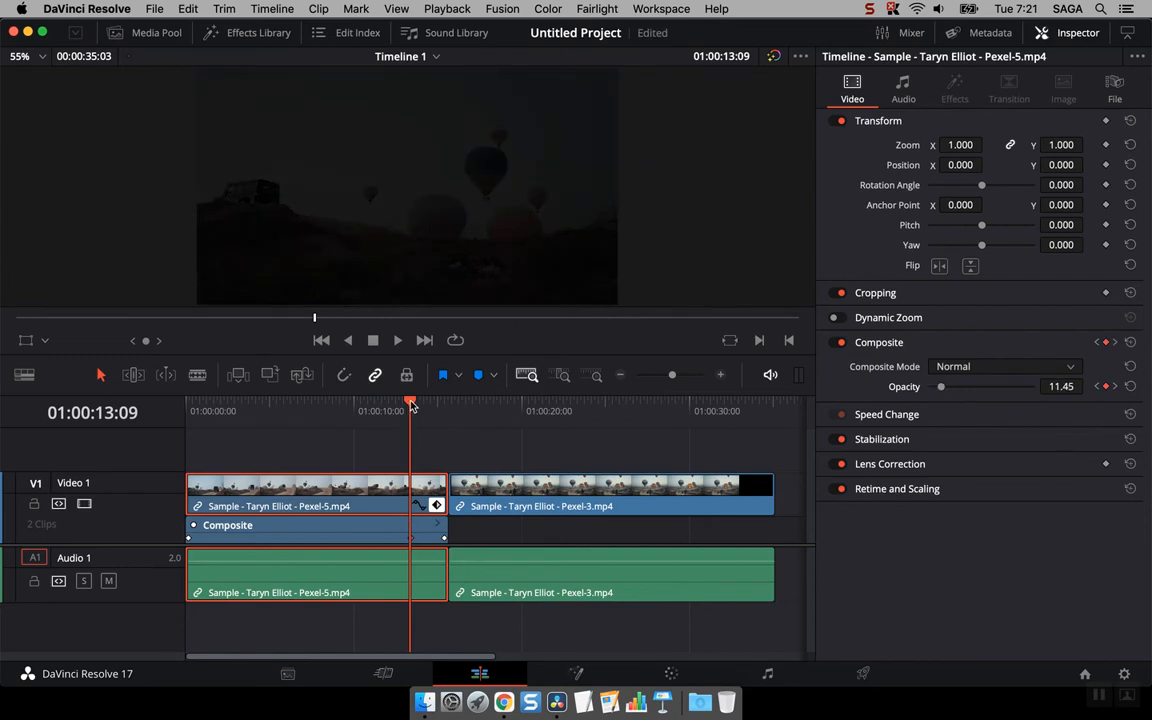
{"action": "left_click_drag", "start_coordinate": [410, 404], "coordinate": [417, 404]}
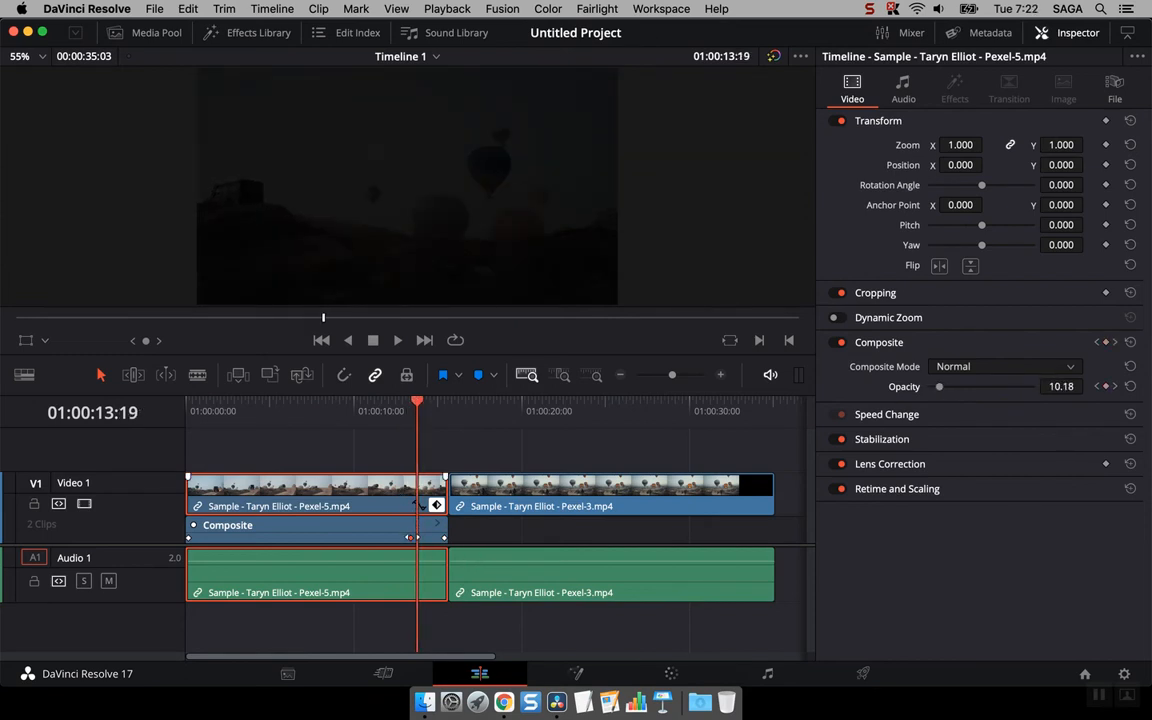
{"action": "key", "text": "Delete"}
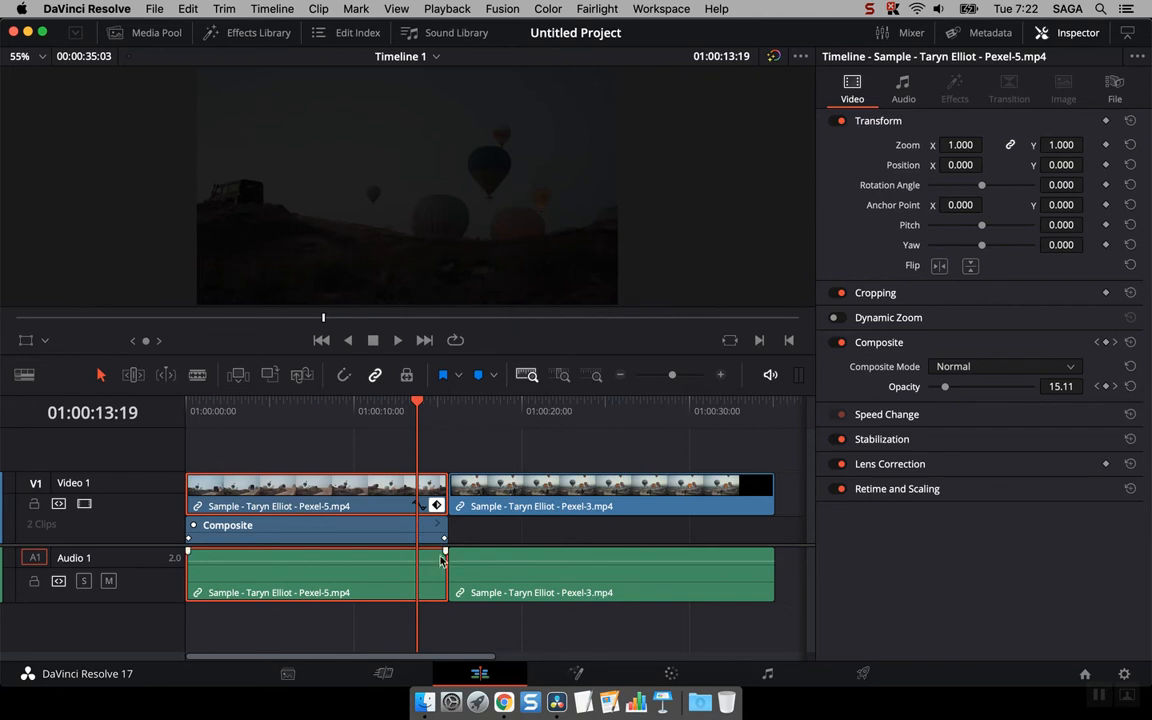
Go to the first clip's last Composite keyframe at 01:00:15:09 and set its opacity to 0.00.
{"action": "left_click", "coordinate": [443, 538]}
{"action": "left_click", "coordinate": [1116, 343]}
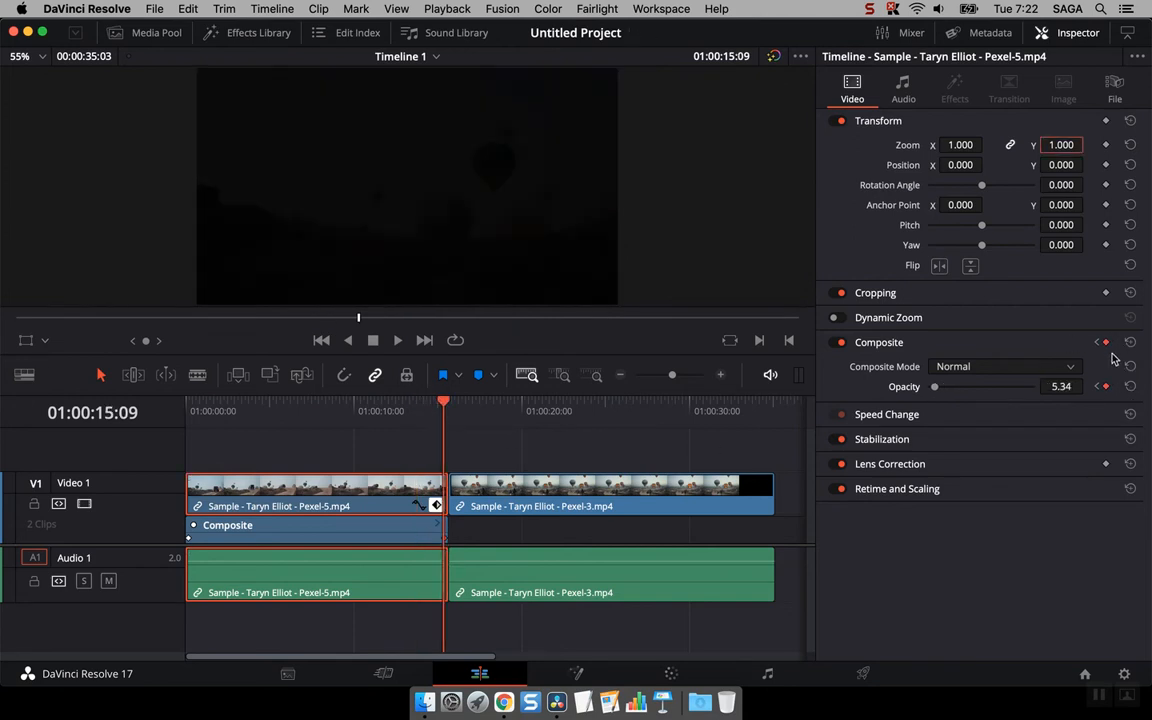
{"action": "left_click", "coordinate": [1097, 343]}
{"action": "left_click", "coordinate": [1116, 343]}
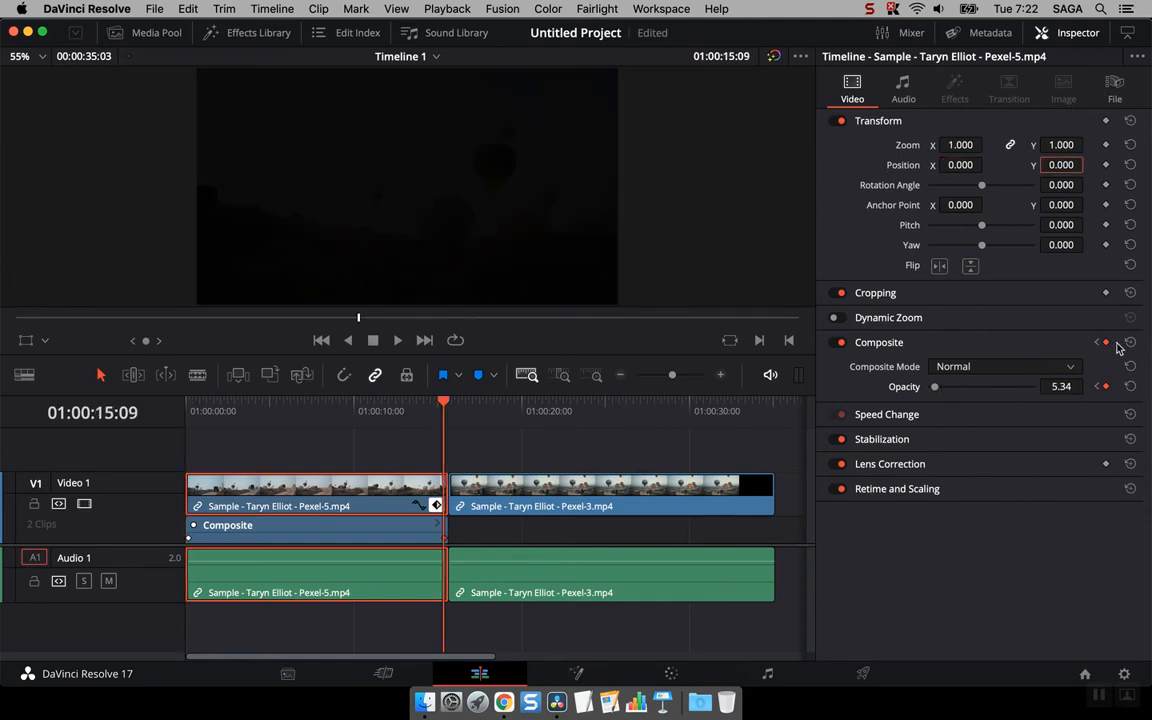
{"action": "left_click", "coordinate": [1099, 344]}
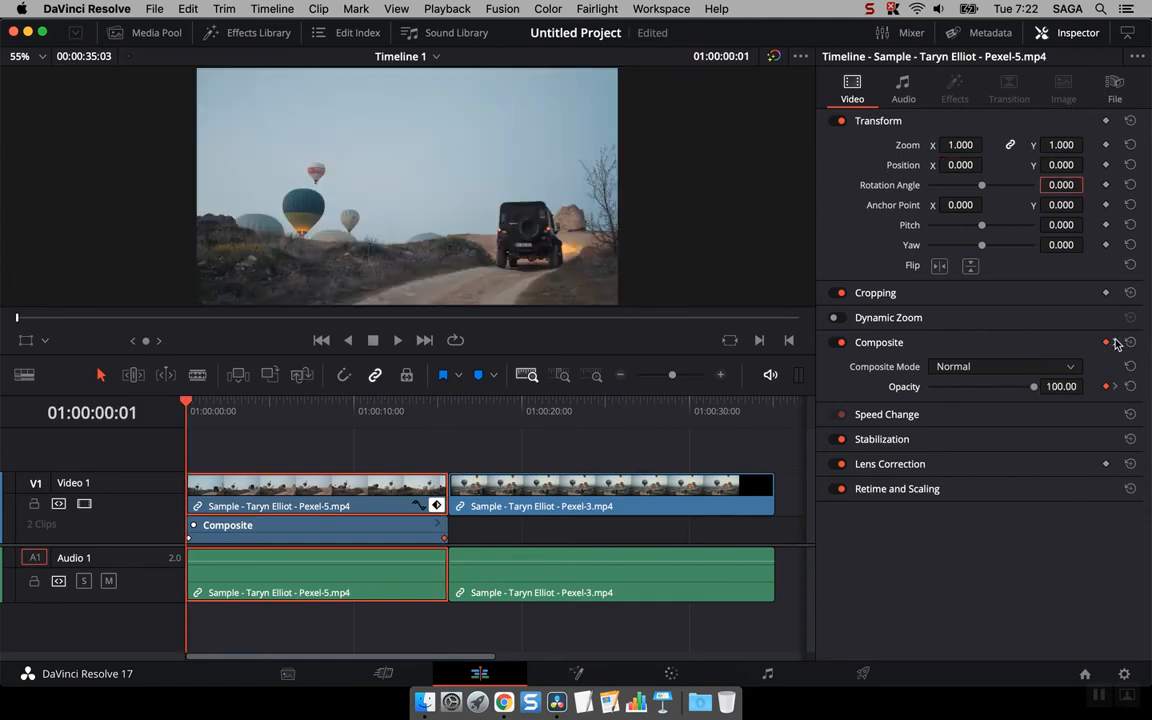
{"action": "left_click", "coordinate": [1116, 343]}
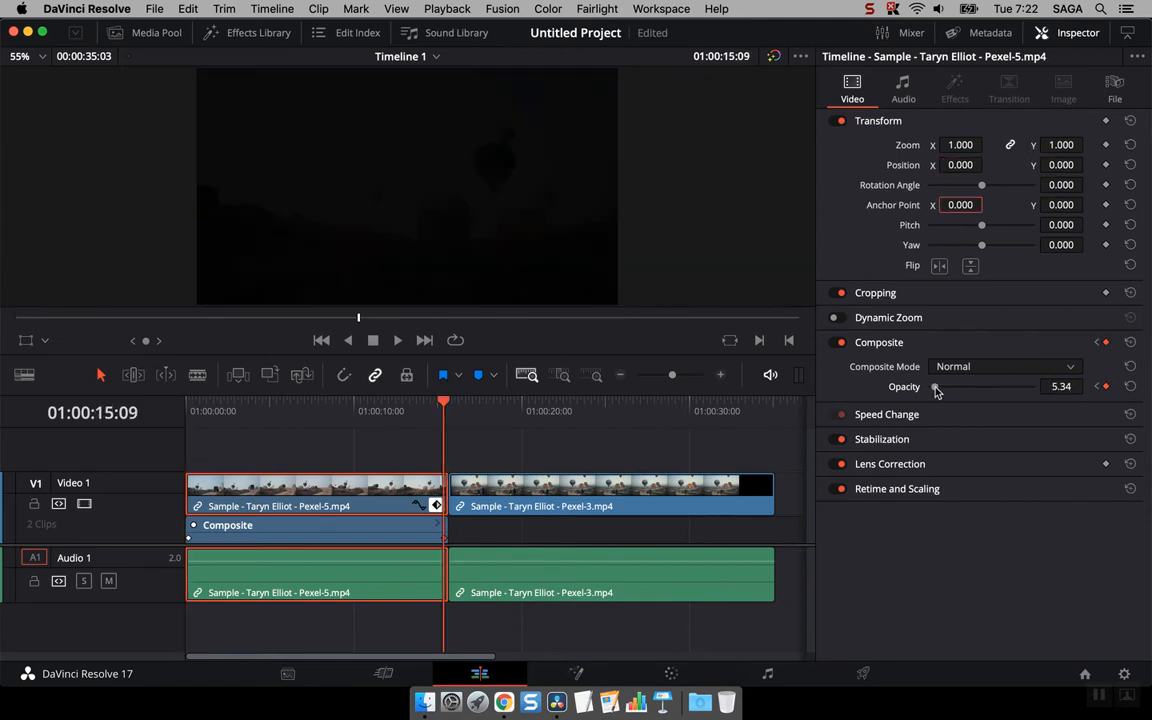
{"action": "left_click_drag", "start_coordinate": [936, 391], "coordinate": [914, 393]}
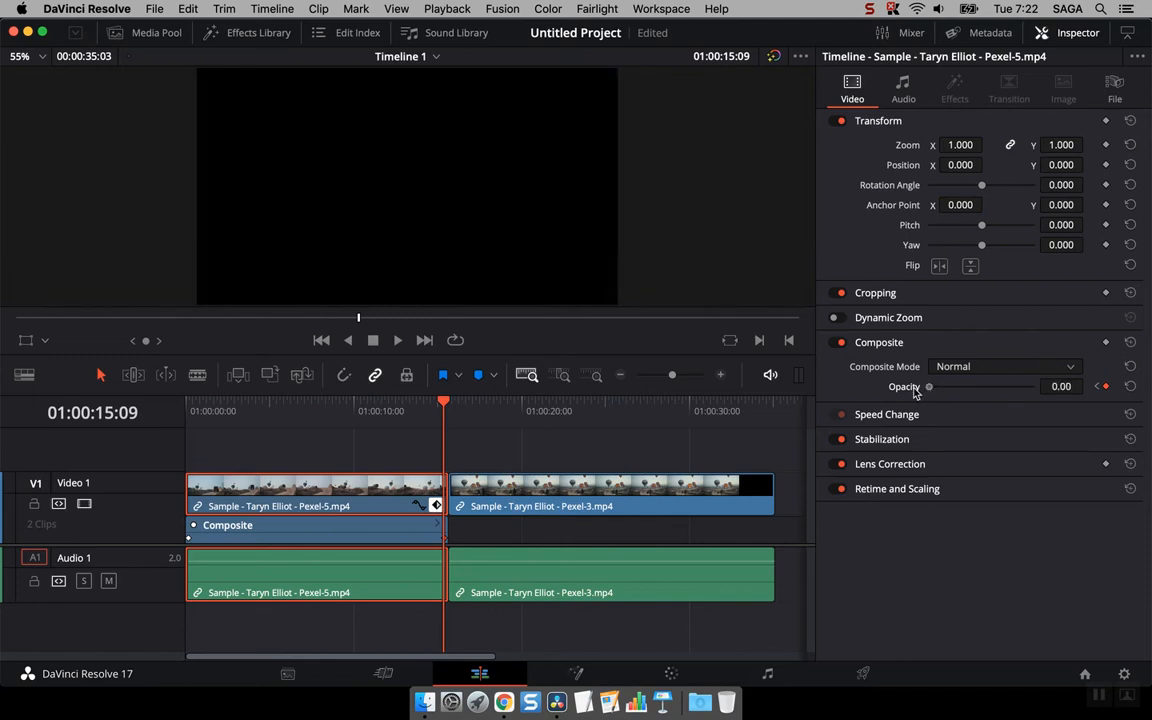
Play back the first clip's fade-out and preview the footage of the second clip.
{"action": "left_click_drag", "start_coordinate": [451, 411], "coordinate": [191, 411]}
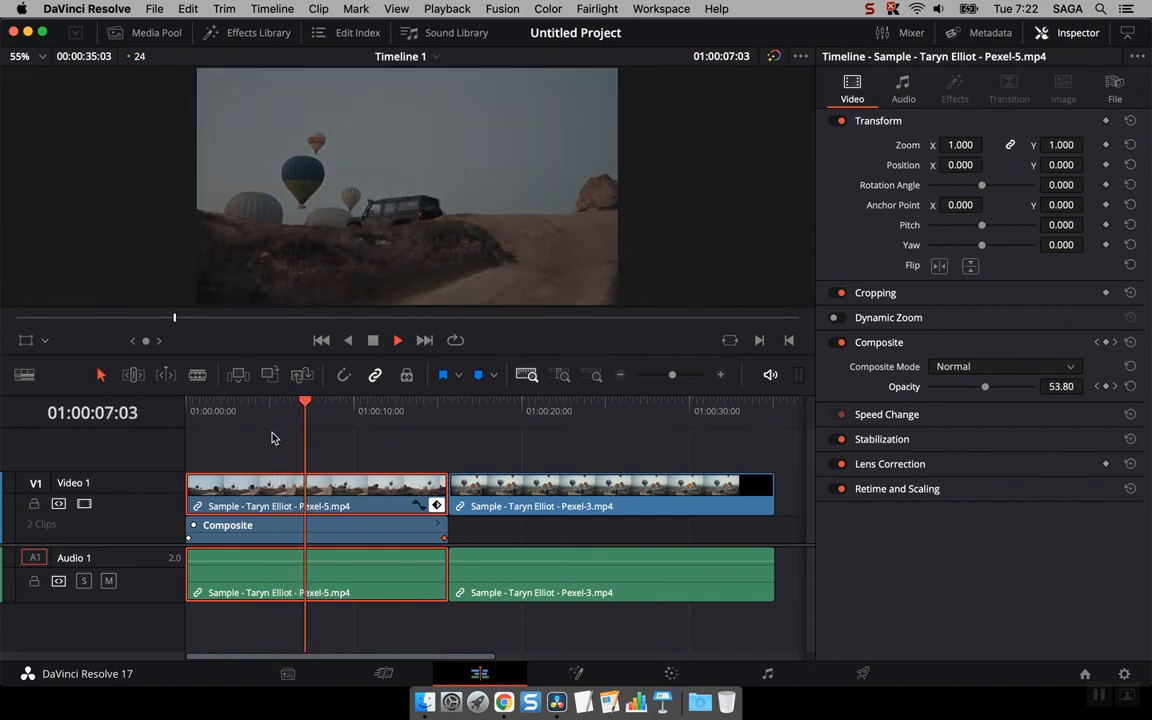
{"action": "left_click", "coordinate": [424, 411]}
{"action": "left_click", "coordinate": [484, 410]}
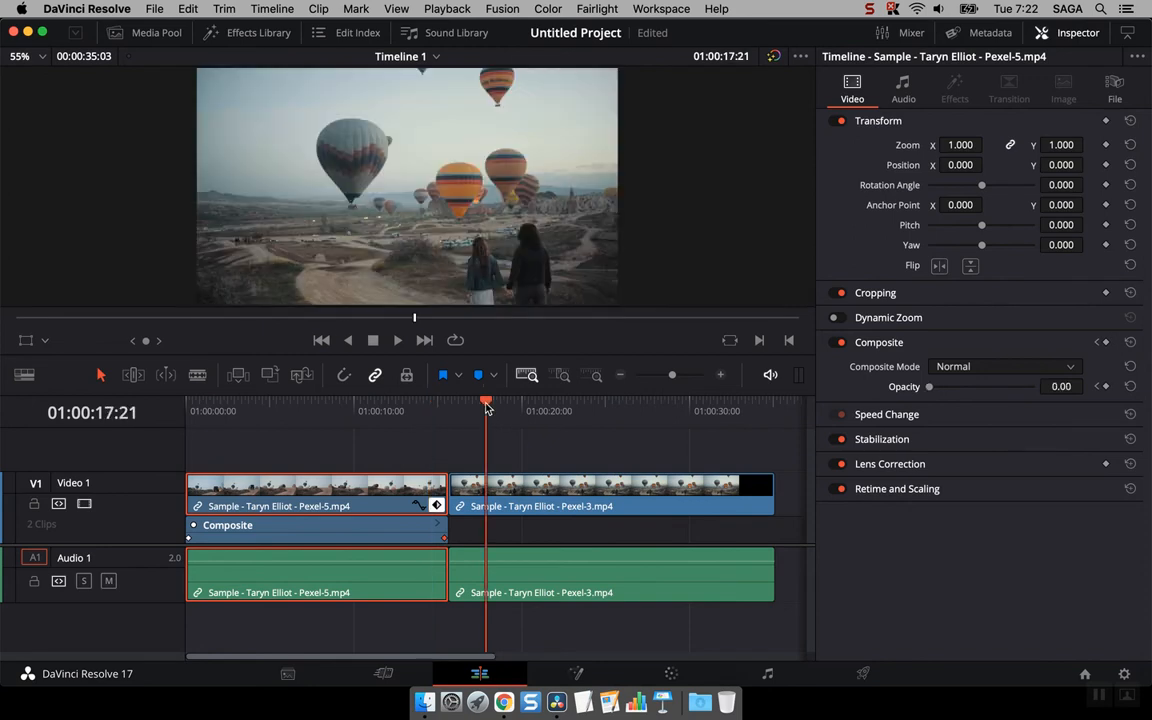
{"action": "left_click_drag", "start_coordinate": [487, 421], "coordinate": [473, 410]}
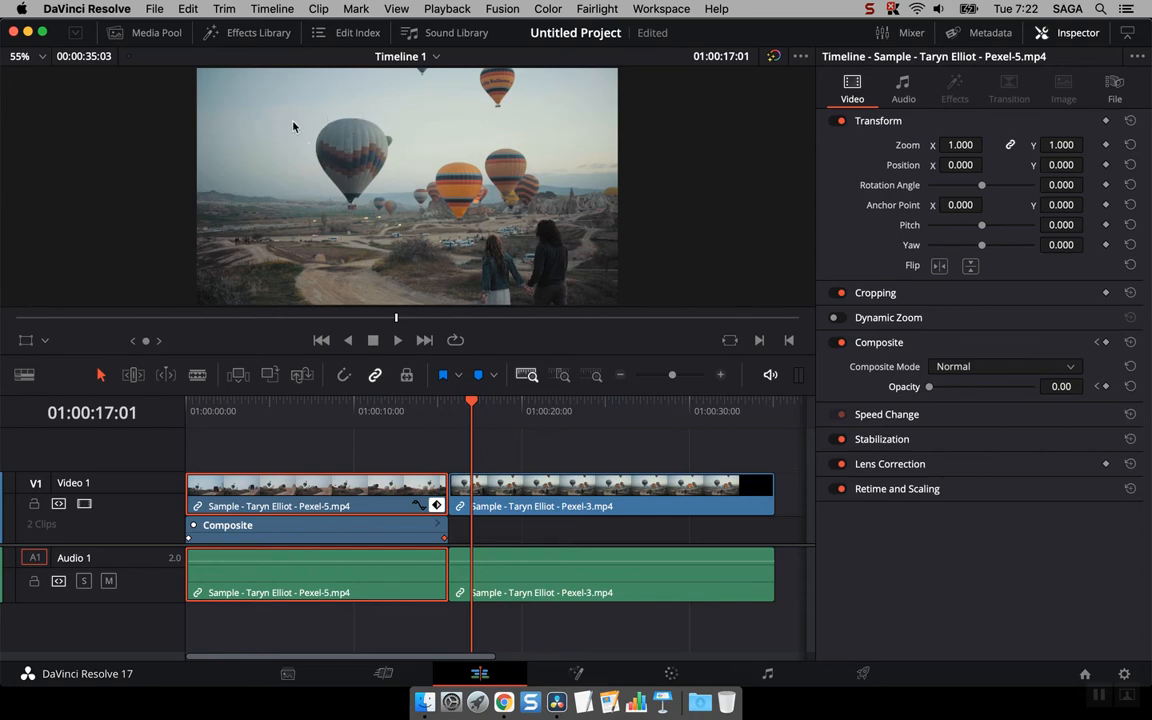
{"action": "key", "text": "space"}
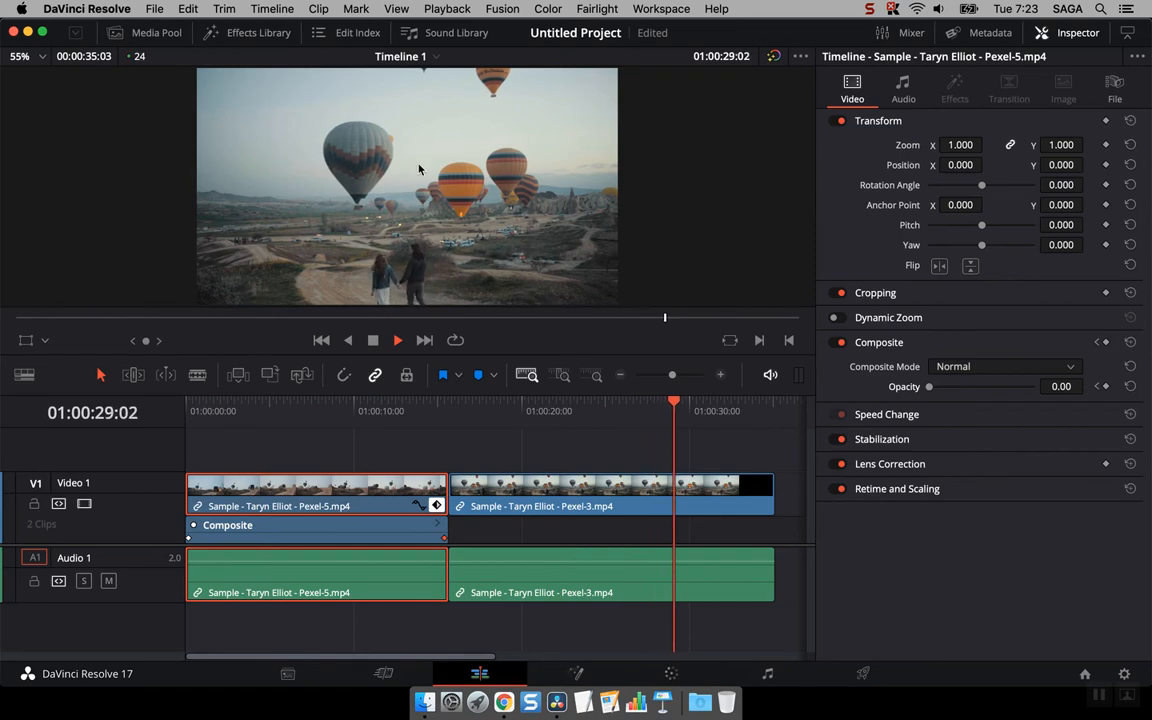
{"action": "key", "text": "space"}
Add a Transform keyframe at 01:00:16:03 on the second clip and show its keyframe track.
{"action": "left_click_drag", "start_coordinate": [503, 416], "coordinate": [460, 416]}
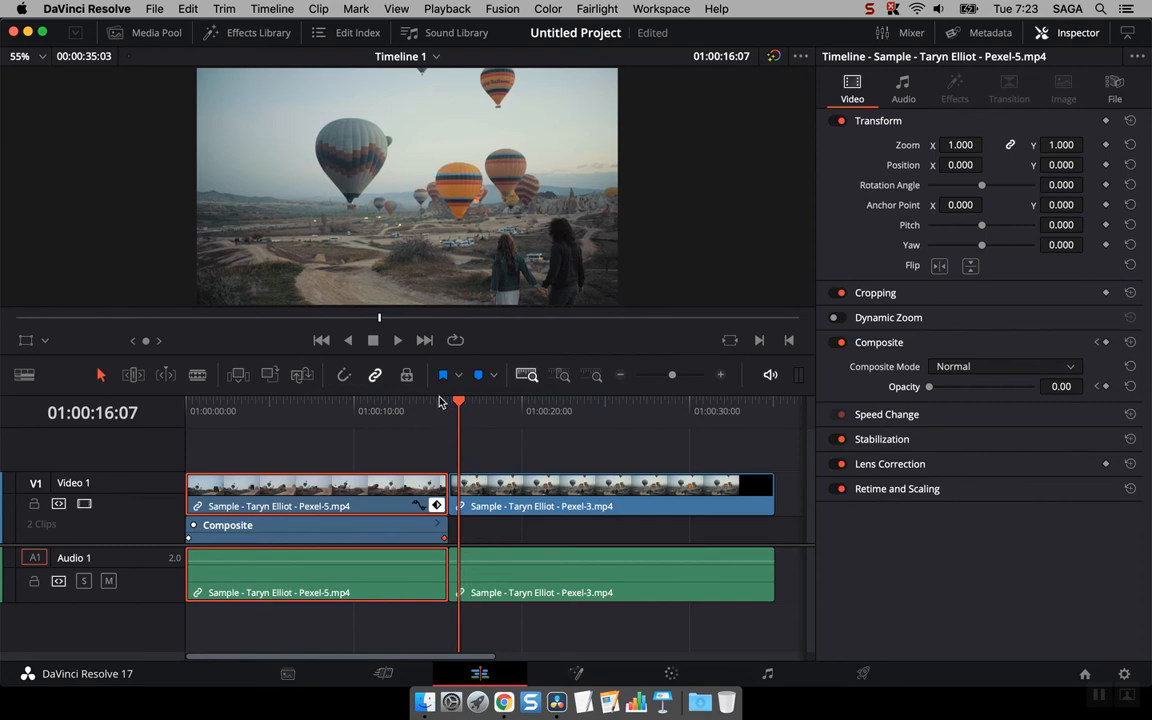
{"action": "left_click_drag", "start_coordinate": [458, 403], "coordinate": [457, 405]}
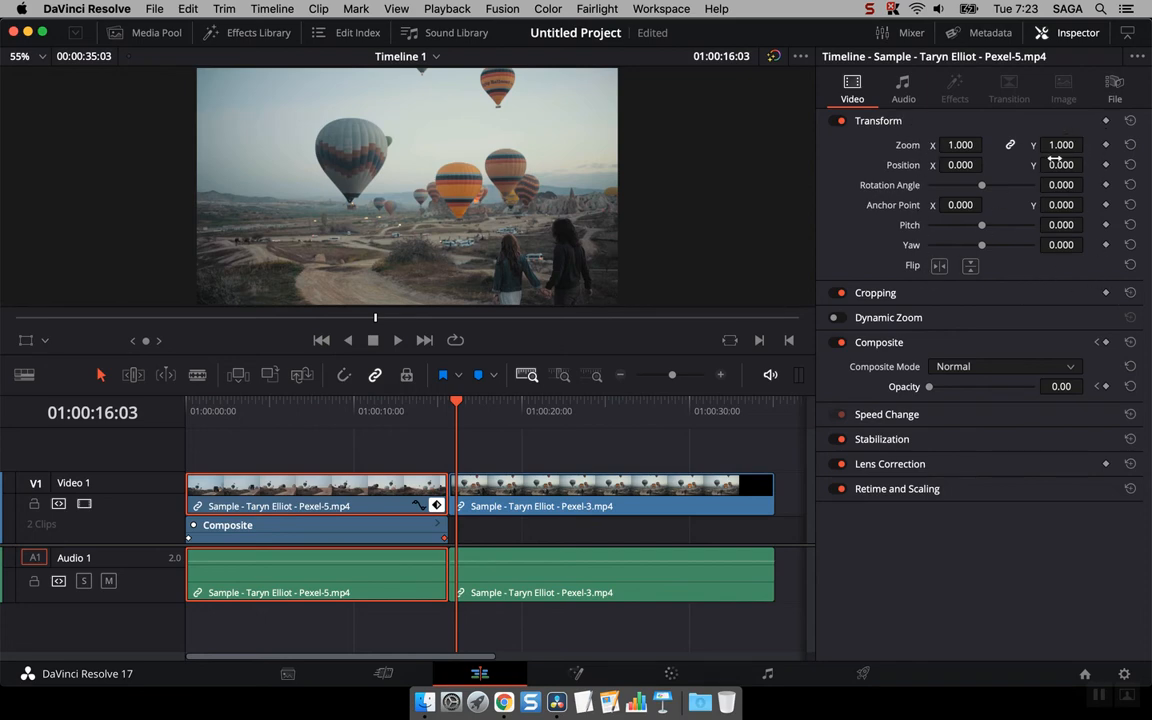
{"action": "left_click", "coordinate": [1106, 121]}
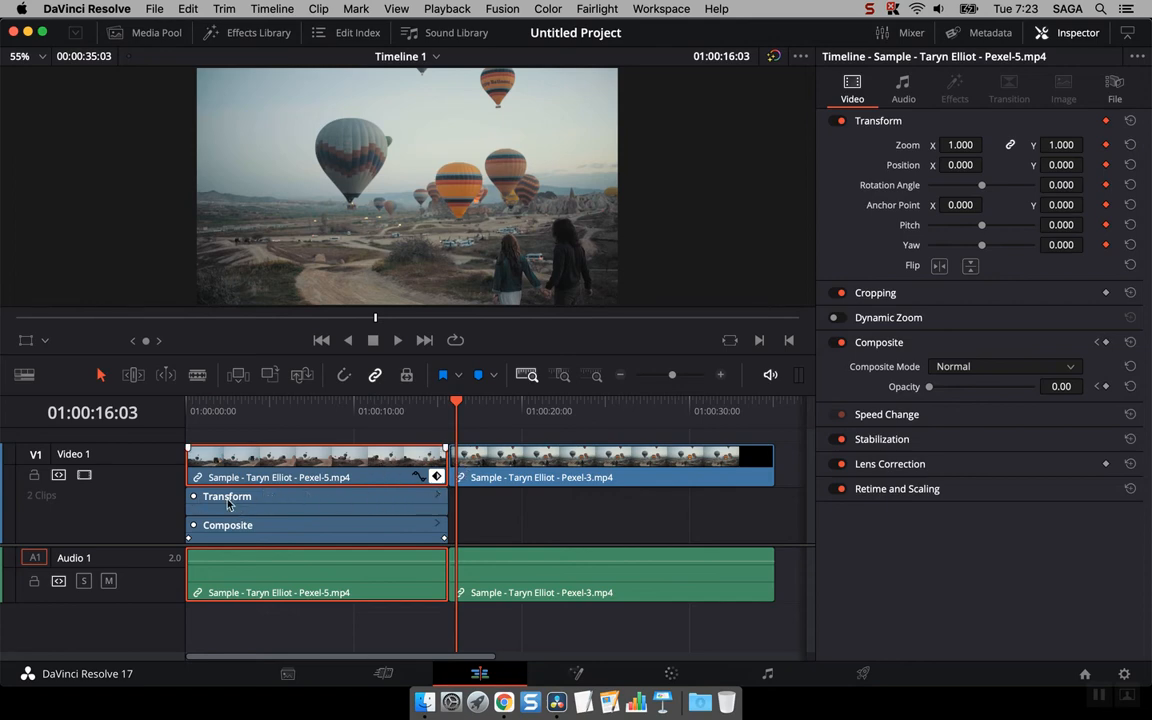
{"action": "left_click", "coordinate": [1129, 120]}
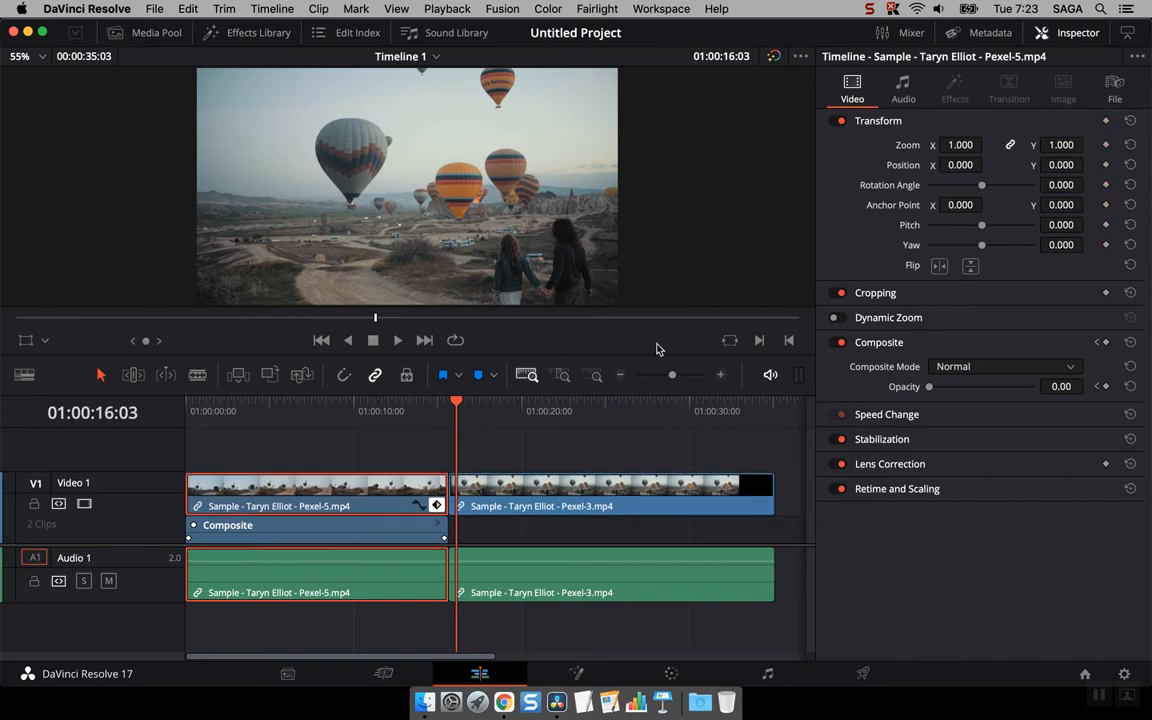
{"action": "left_click", "coordinate": [475, 492]}
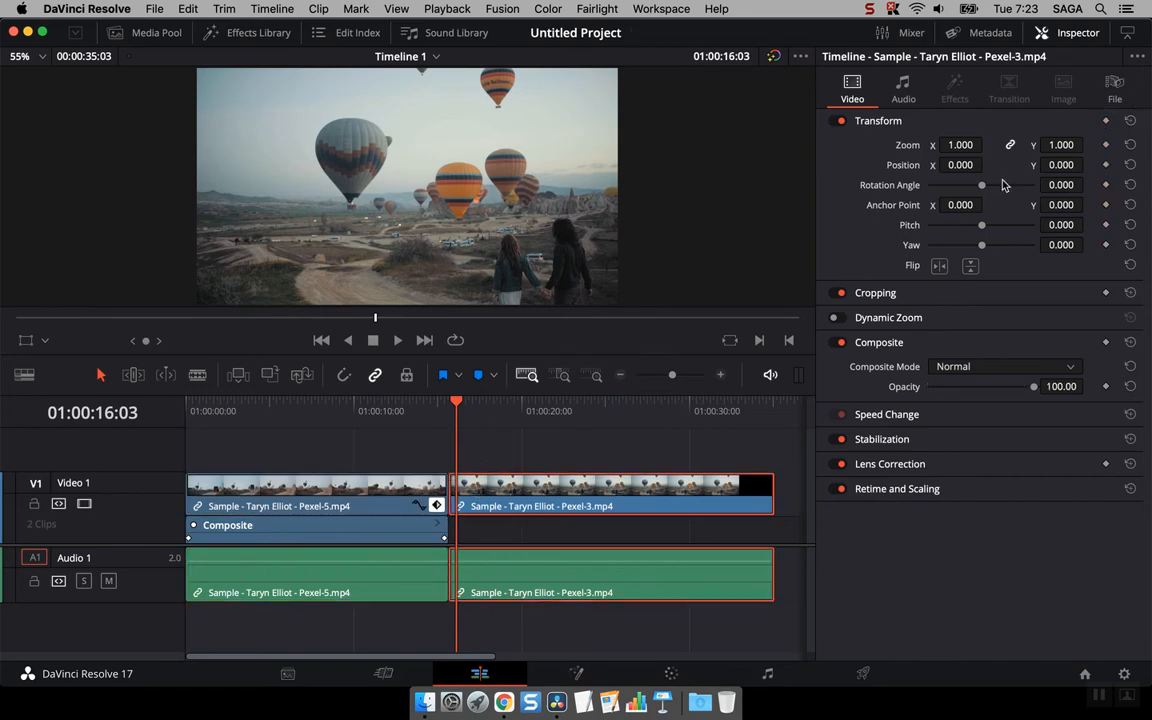
{"action": "left_click", "coordinate": [1105, 120]}
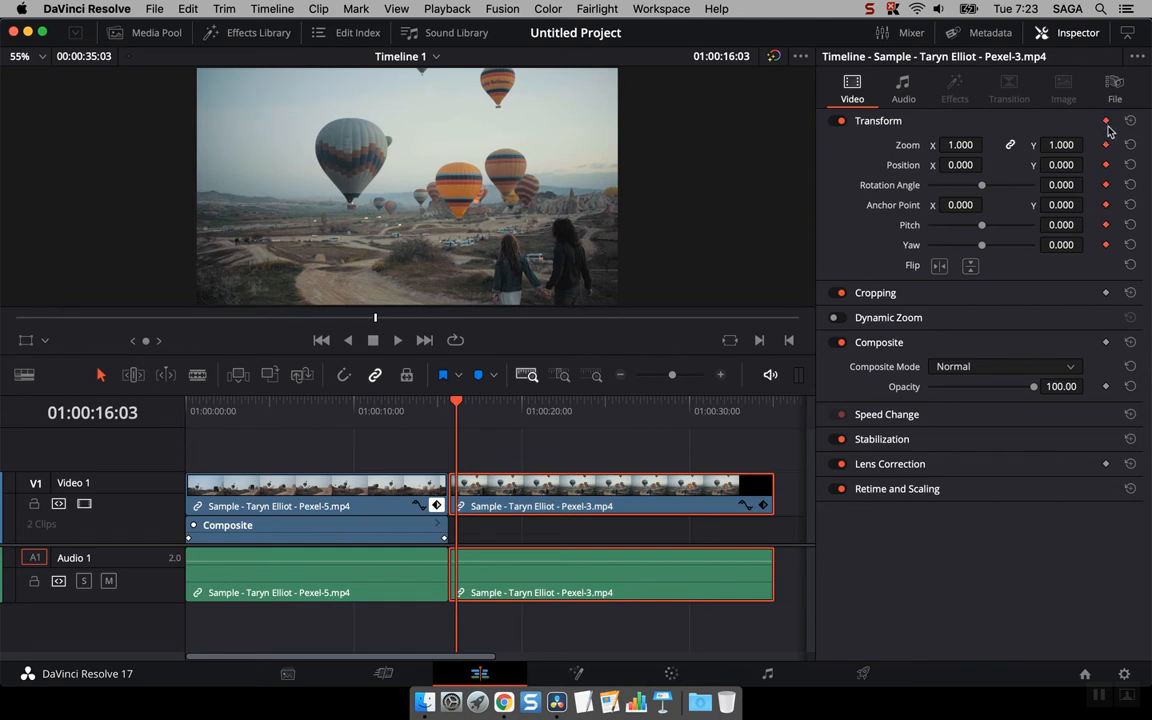
{"action": "left_click", "coordinate": [764, 508]}
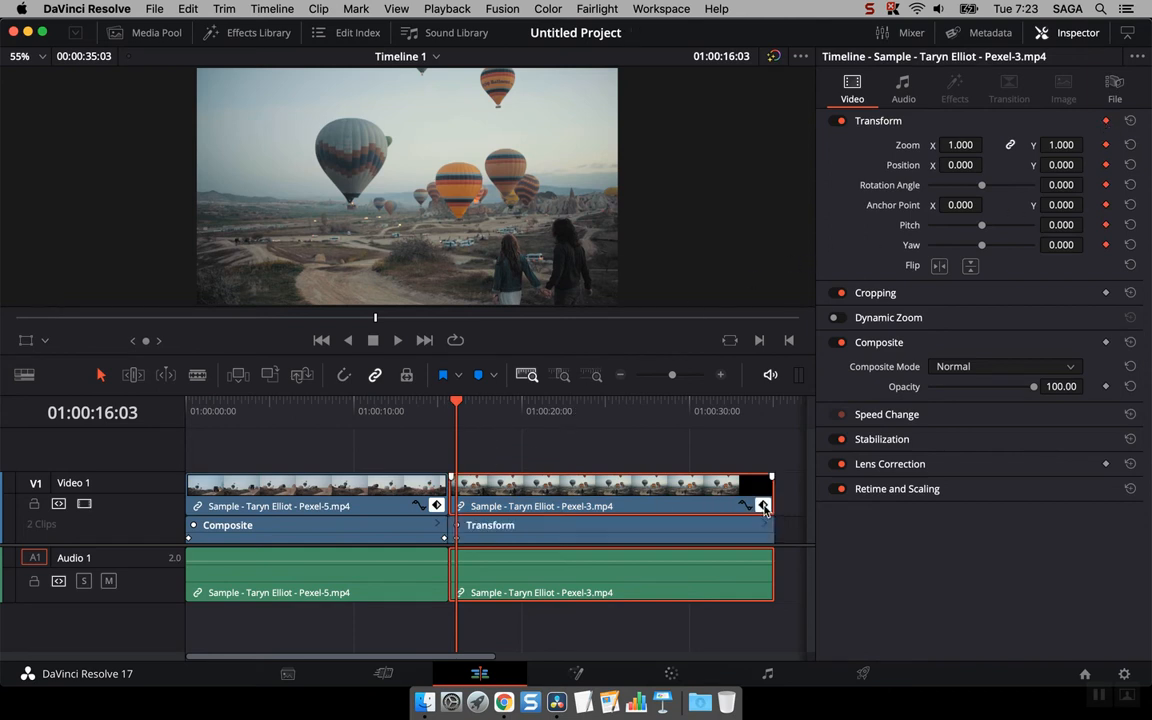
At 01:00:27:00, set the second clip's linked zoom to 1.540 as a new Transform keyframe.
{"action": "left_click_drag", "start_coordinate": [455, 408], "coordinate": [731, 411]}
{"action": "left_click", "coordinate": [641, 410]}
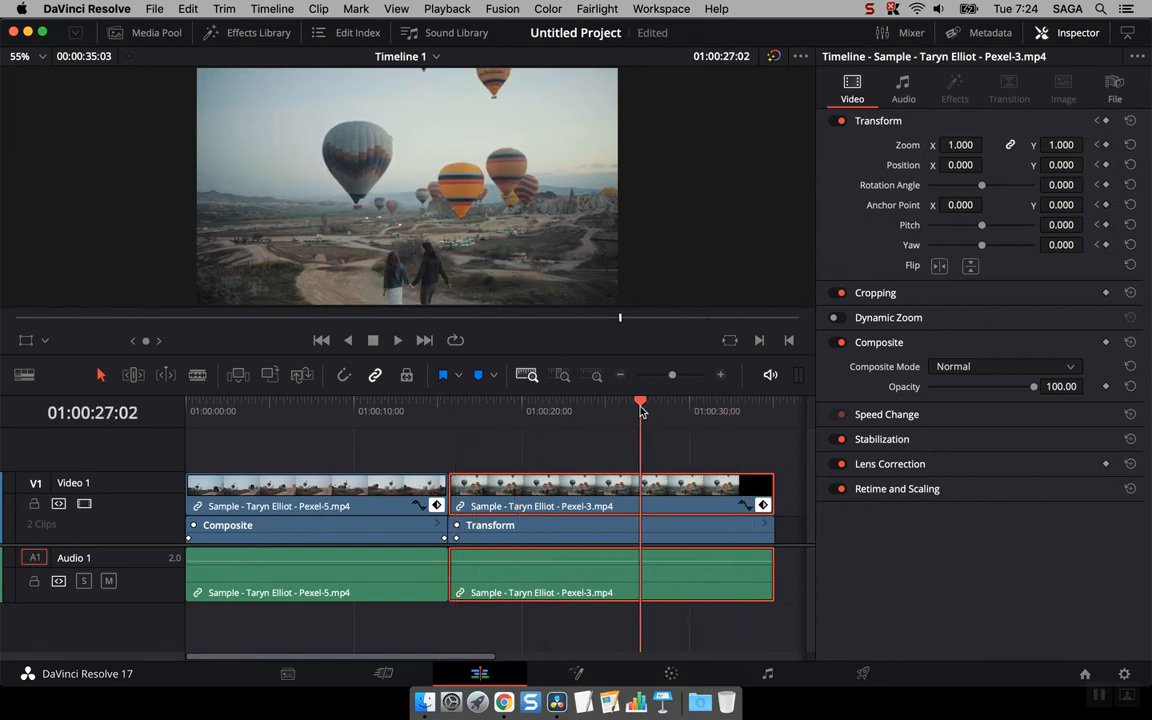
{"action": "left_click_drag", "start_coordinate": [641, 410], "coordinate": [640, 411]}
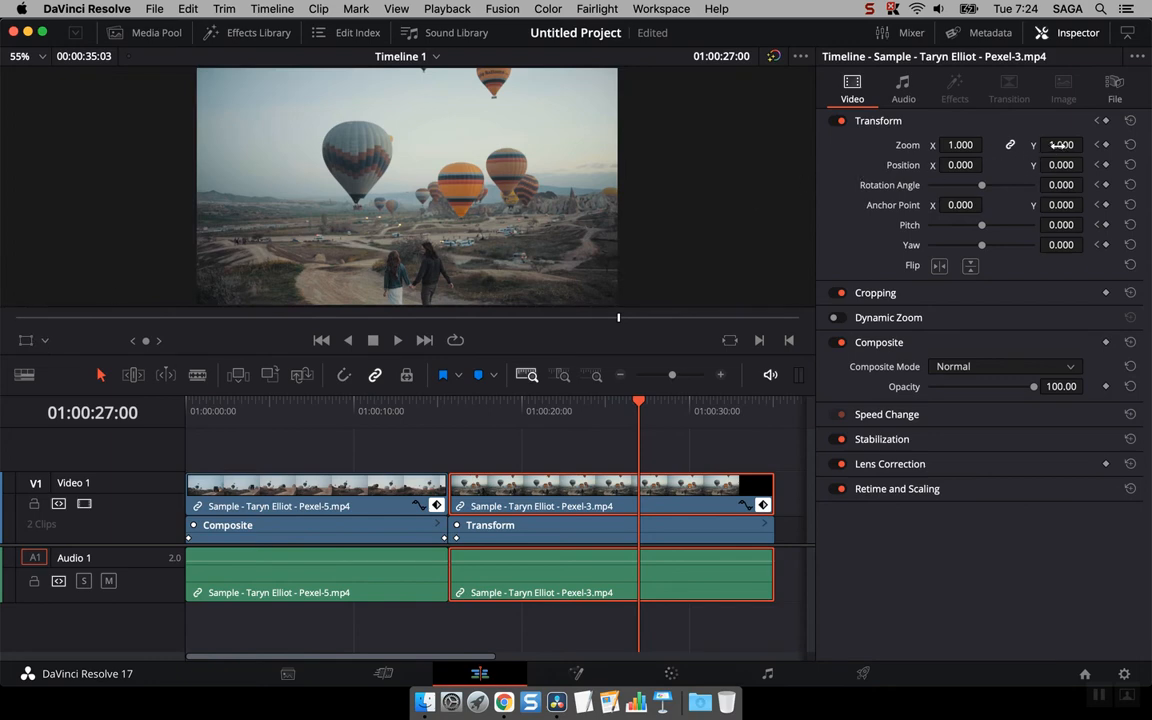
{"action": "left_click_drag", "start_coordinate": [962, 146], "coordinate": [1008, 146]}
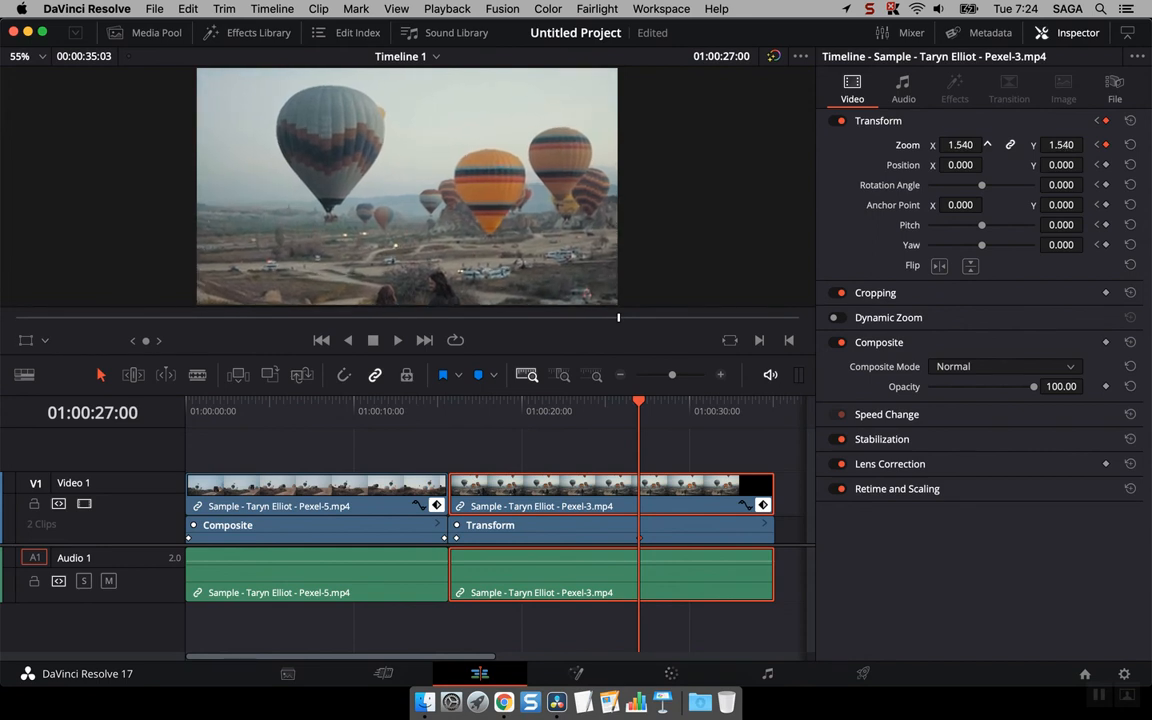
With the viewer at 12.5%, use the on-screen Transform handles to enlarge the second clip to zoom 1.808 and reposition it to X 16, Y 272.
{"action": "left_click", "coordinate": [26, 340]}
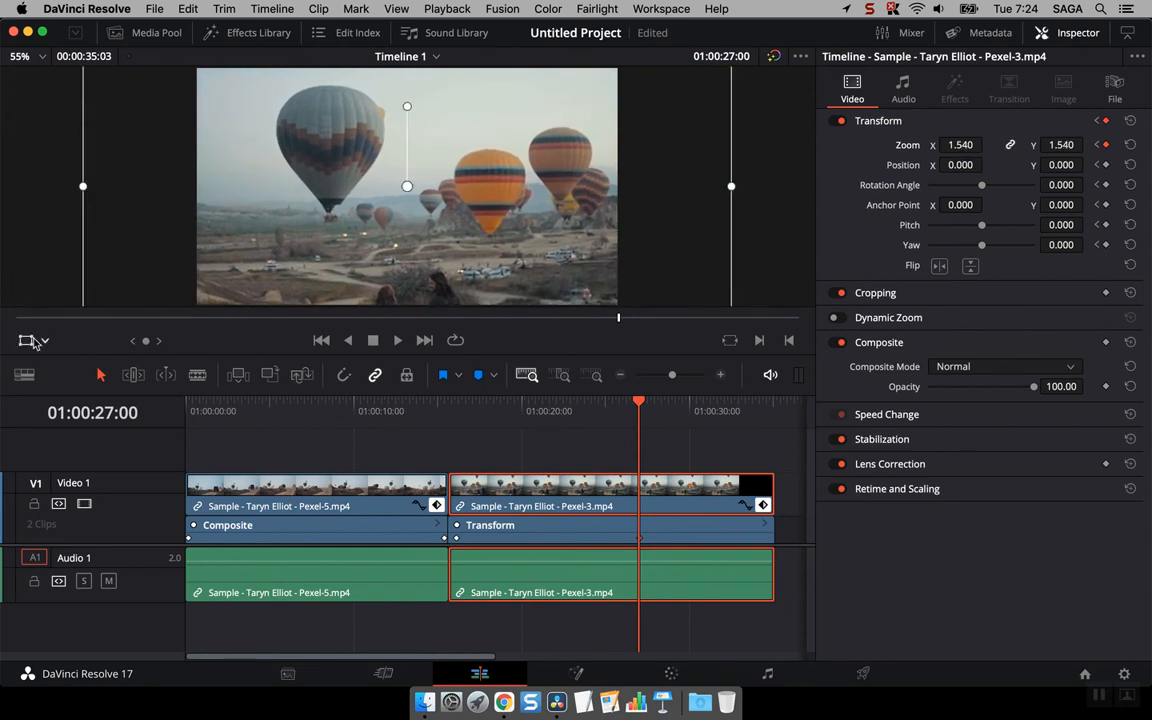
{"action": "left_click", "coordinate": [22, 56]}
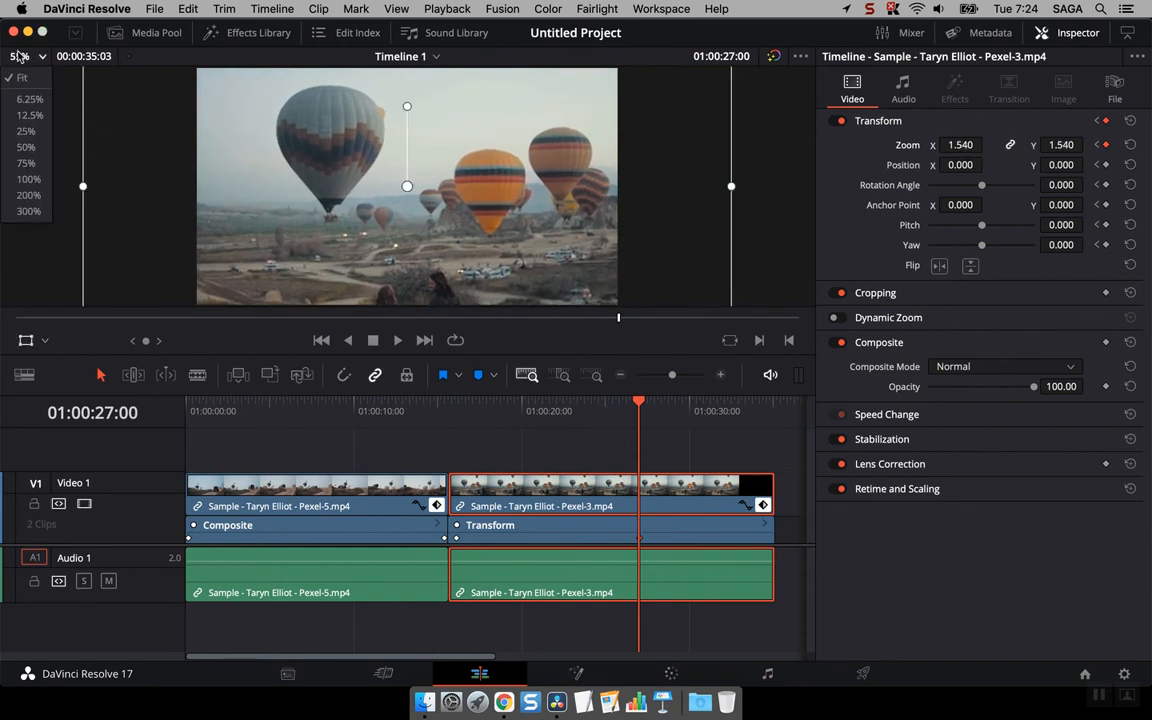
{"action": "left_click", "coordinate": [29, 108]}
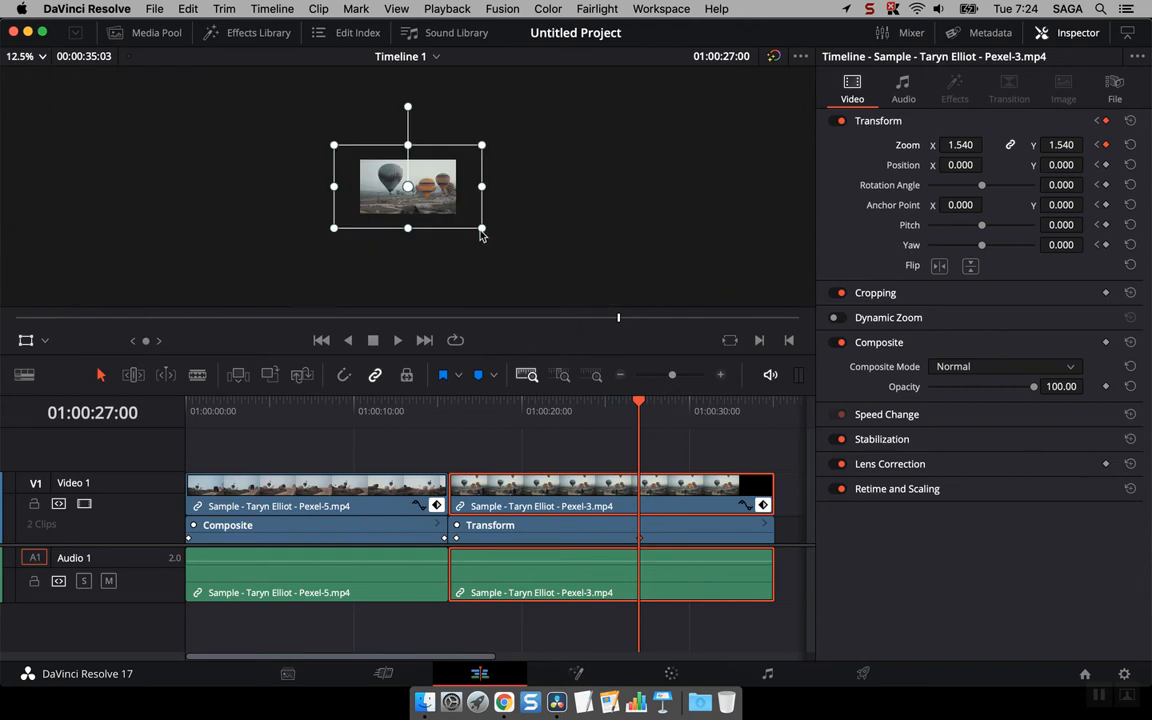
{"action": "left_click_drag", "start_coordinate": [486, 232], "coordinate": [503, 239]}
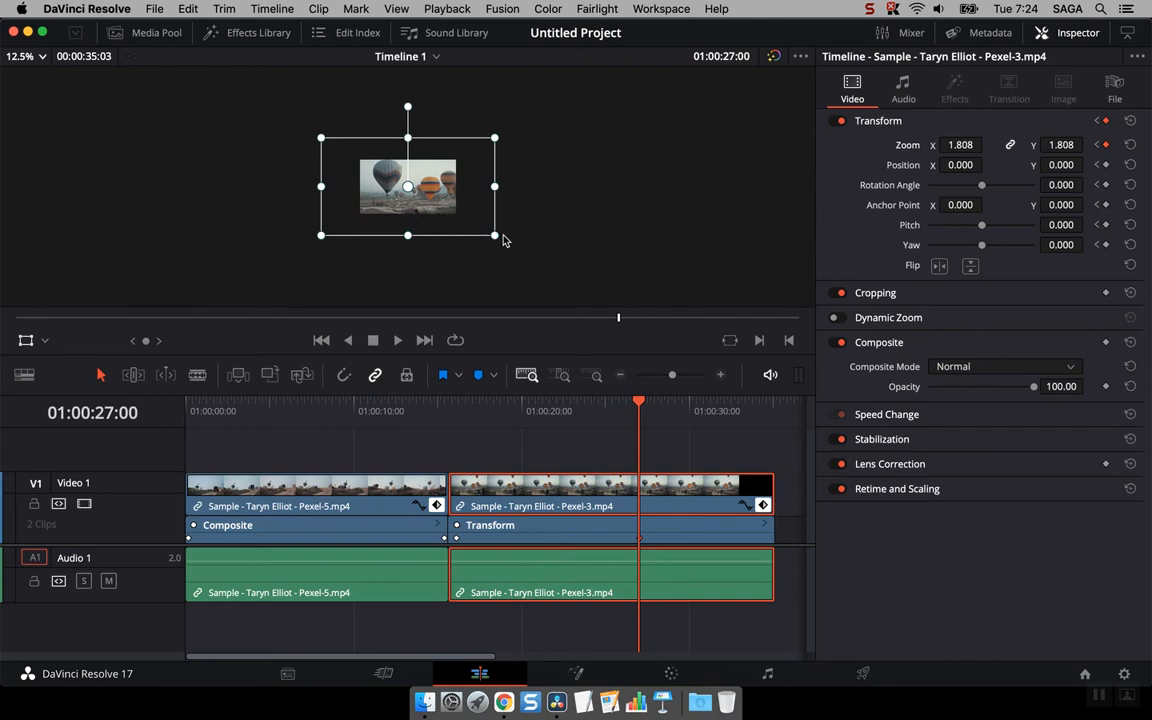
{"action": "left_click_drag", "start_coordinate": [450, 201], "coordinate": [447, 195]}
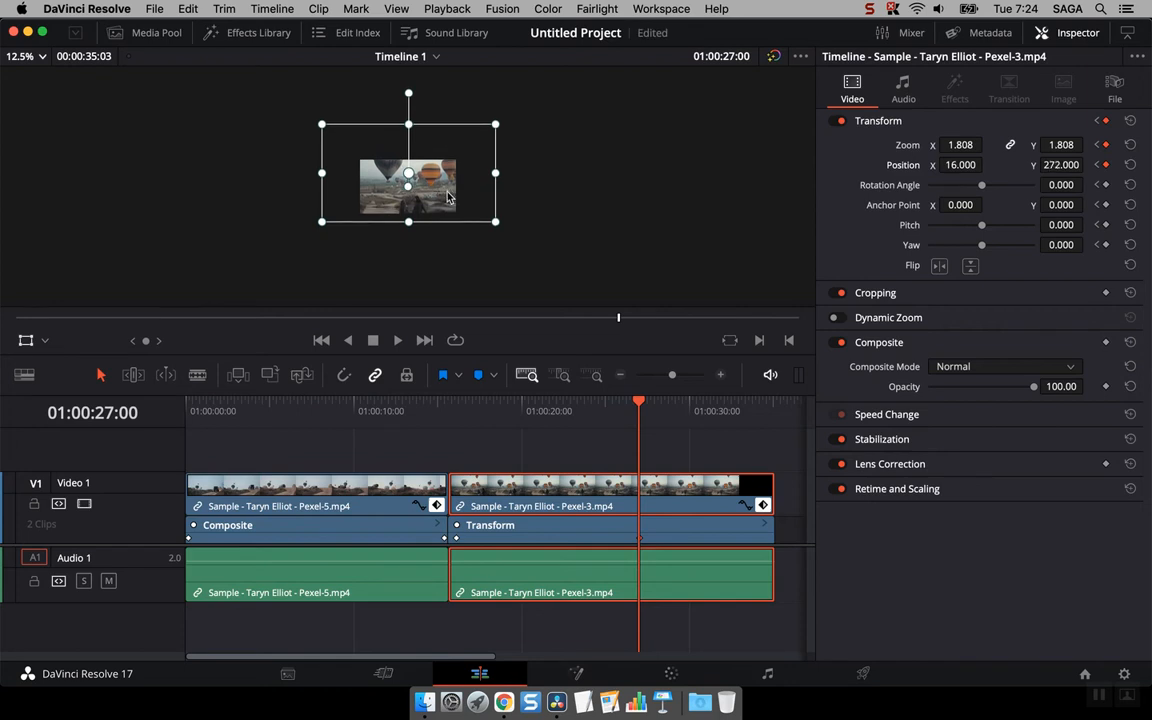
Go back to 01:00:22:04, restore the viewer scale to Fit and hide the on-screen Transform controls.
{"action": "left_click_drag", "start_coordinate": [629, 412], "coordinate": [558, 420]}
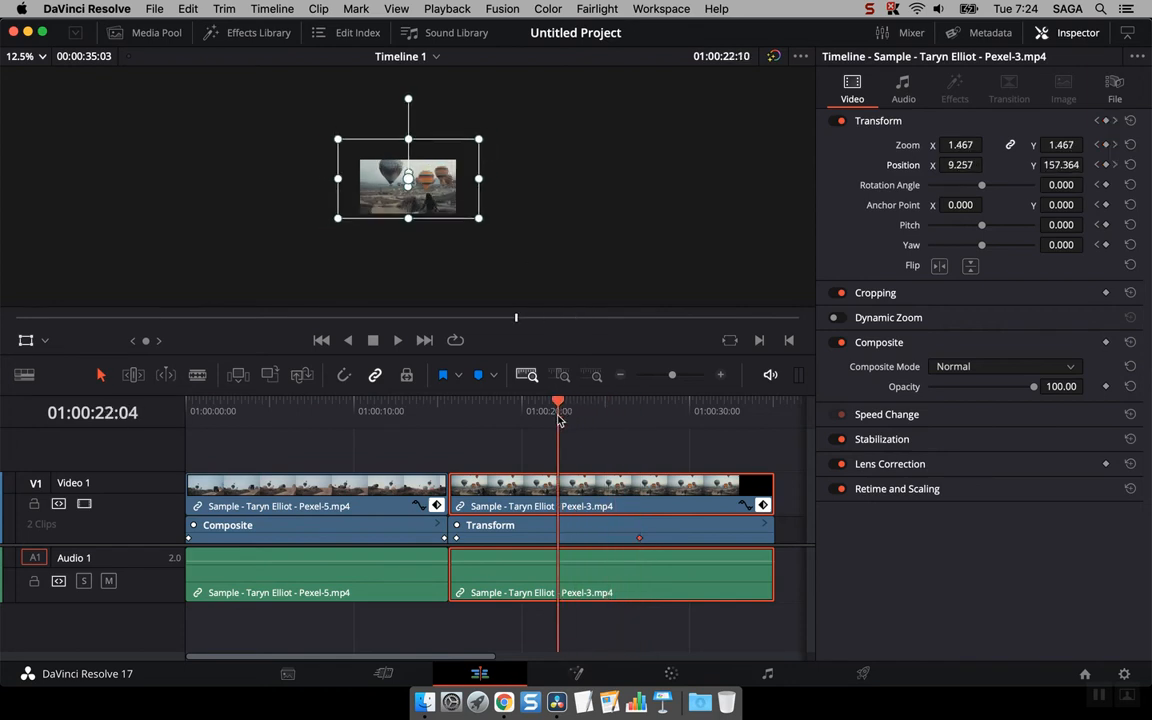
{"action": "left_click", "coordinate": [22, 56]}
{"action": "left_click", "coordinate": [24, 71]}
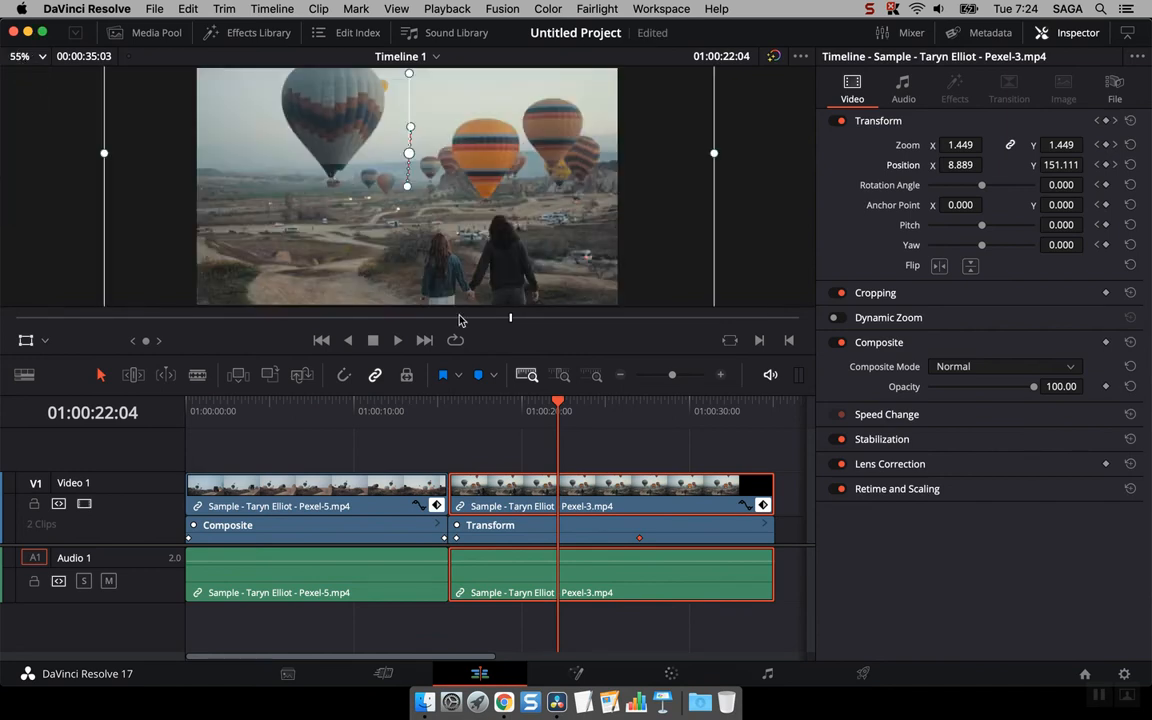
{"action": "left_click", "coordinate": [26, 340]}
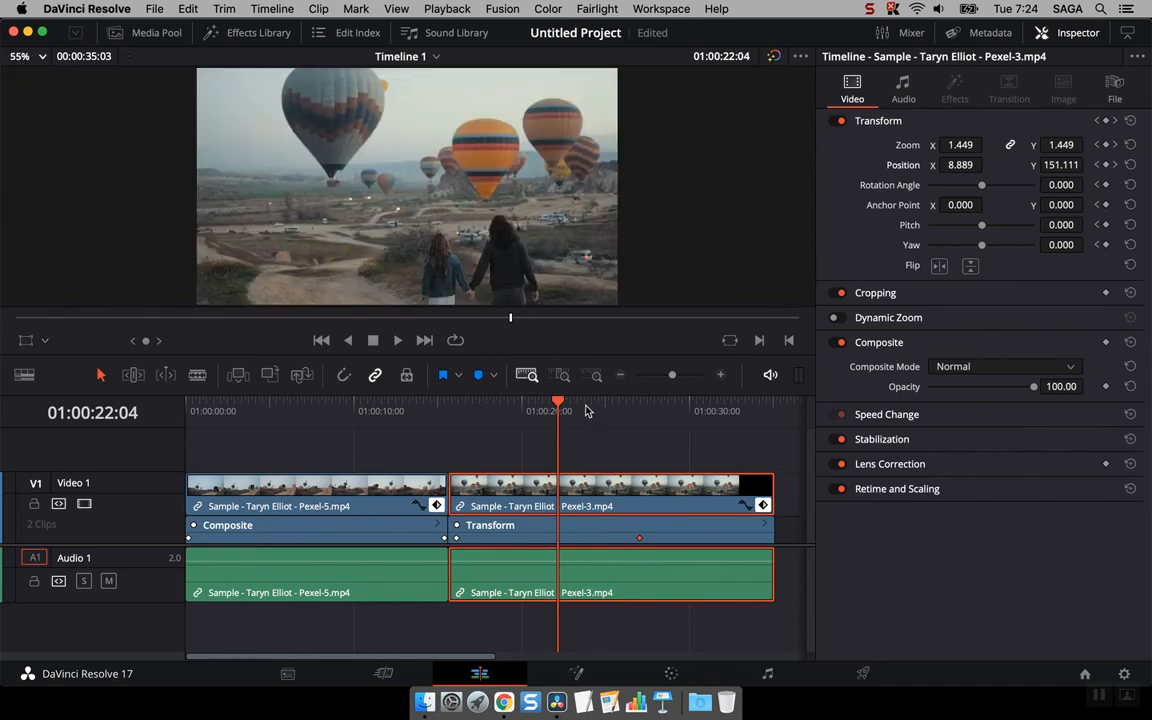
Scrub and play back the second clip's zoom and position animation, past its final Transform keyframe.
{"action": "left_click_drag", "start_coordinate": [558, 404], "coordinate": [501, 411]}
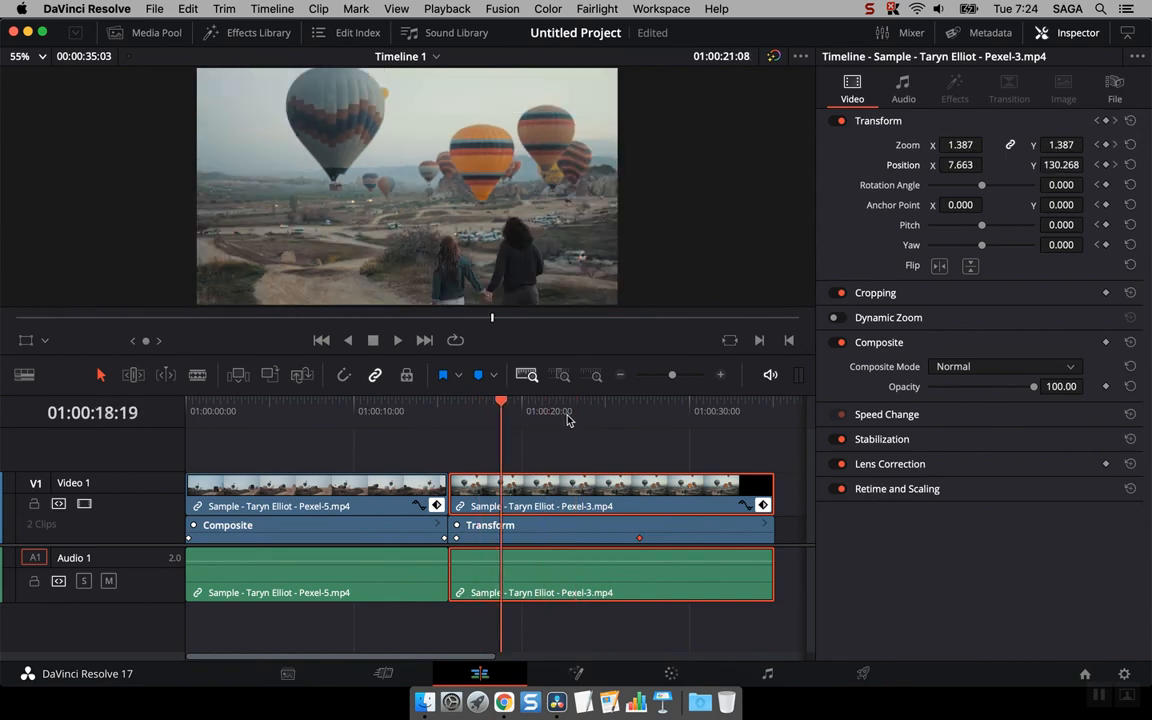
{"action": "left_click", "coordinate": [562, 421]}
{"action": "key", "text": "space"}
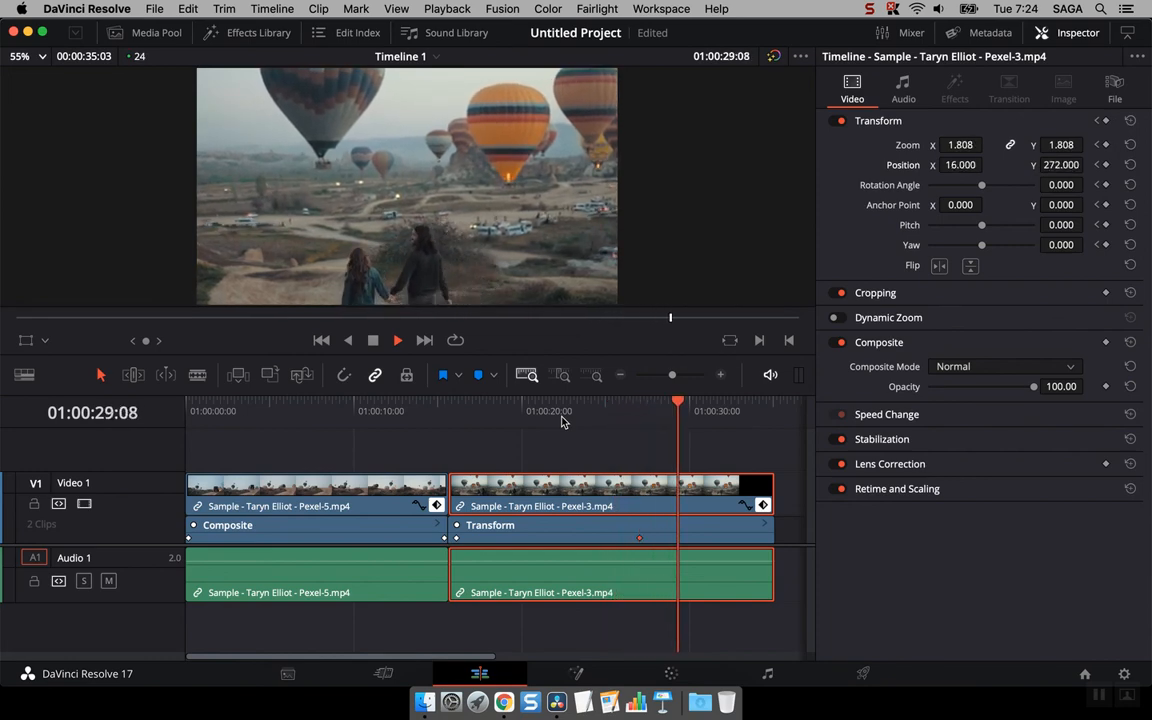
{"action": "key", "text": "space"}
{"action": "left_click", "coordinate": [598, 414]}
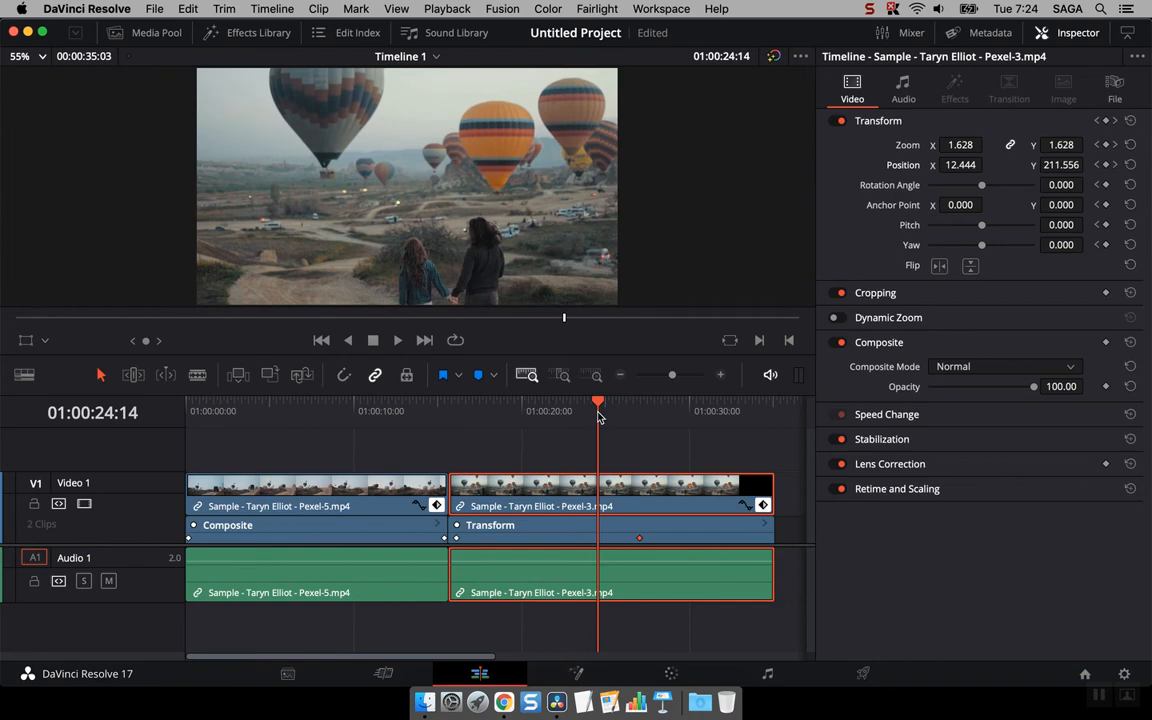
{"action": "key", "text": "space"}
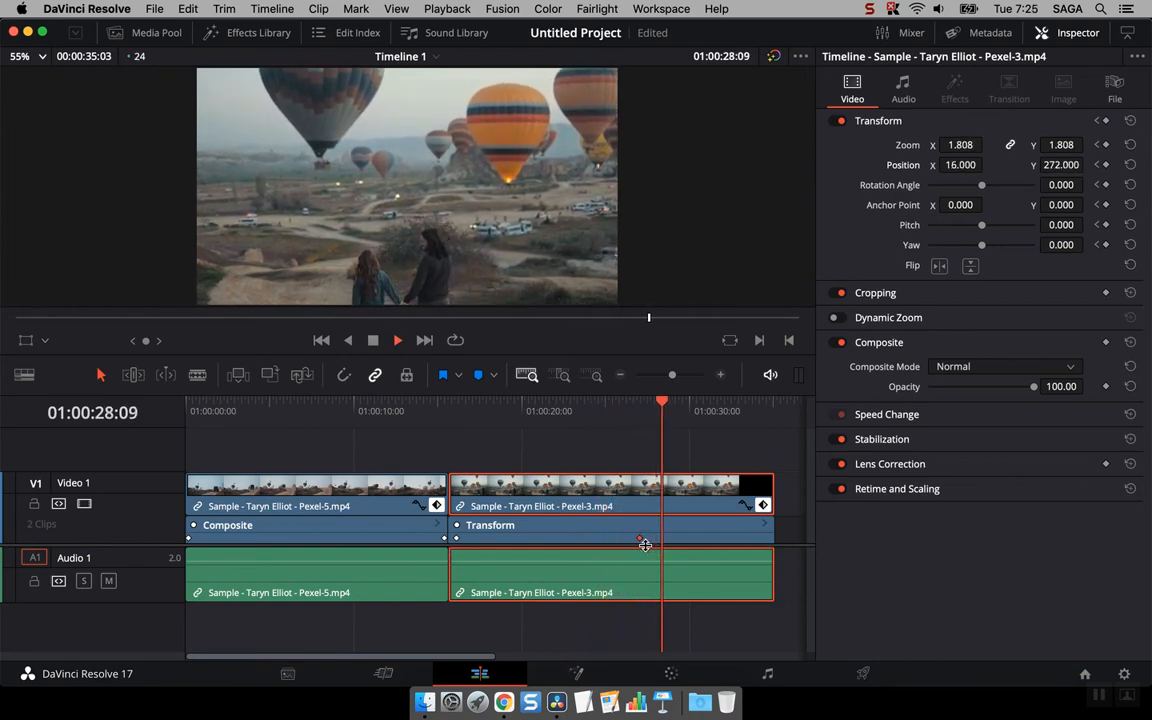
{"action": "left_click", "coordinate": [583, 412]}
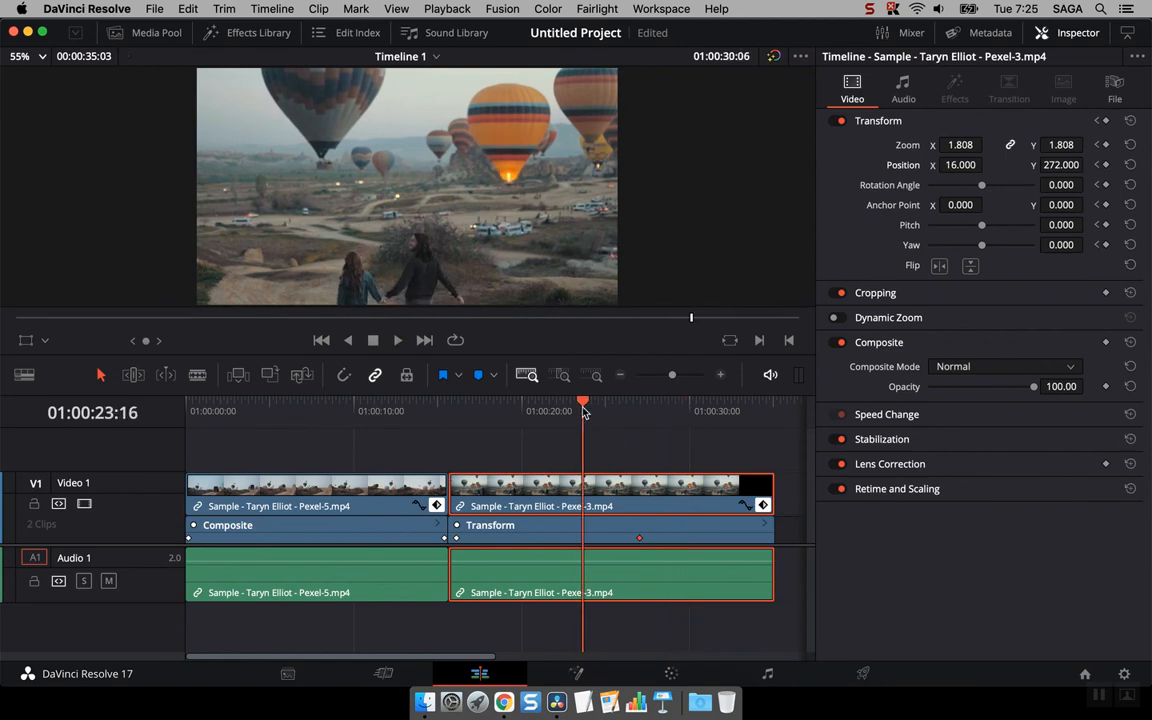
{"action": "left_click_drag", "start_coordinate": [584, 412], "coordinate": [585, 412]}
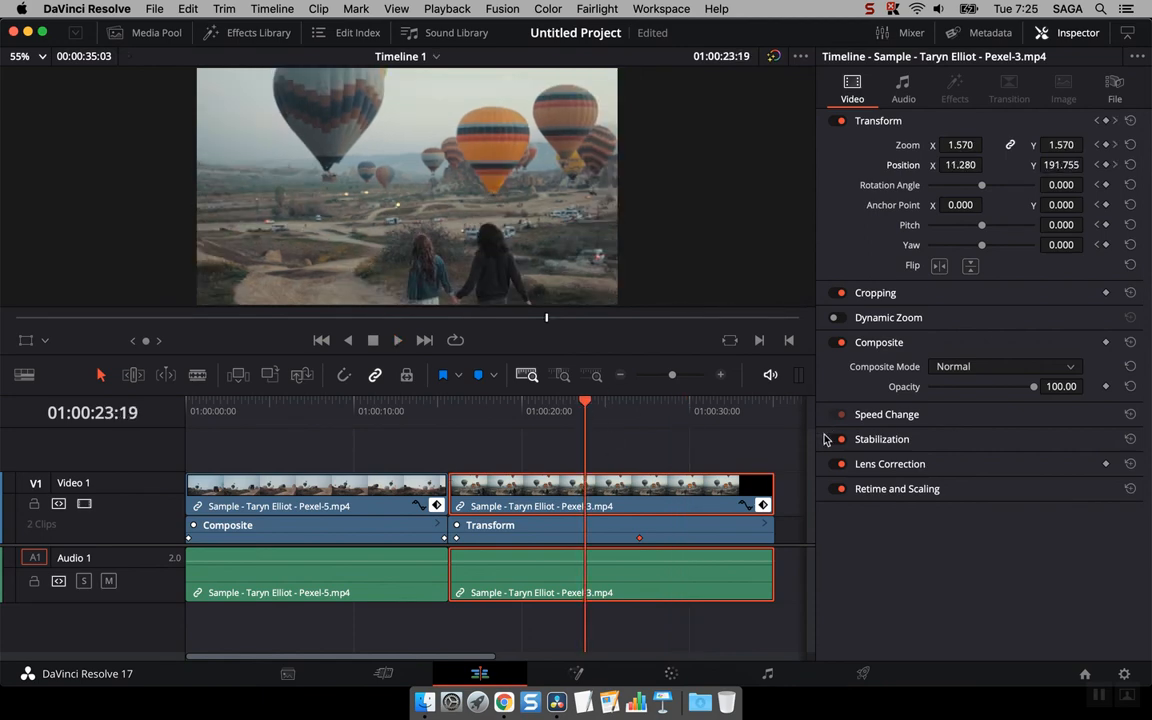
Replay the second clip's Transform move from 01:00:19:18 to 01:00:26:02 with the Inspector shown.
{"action": "left_click", "coordinate": [1078, 32]}
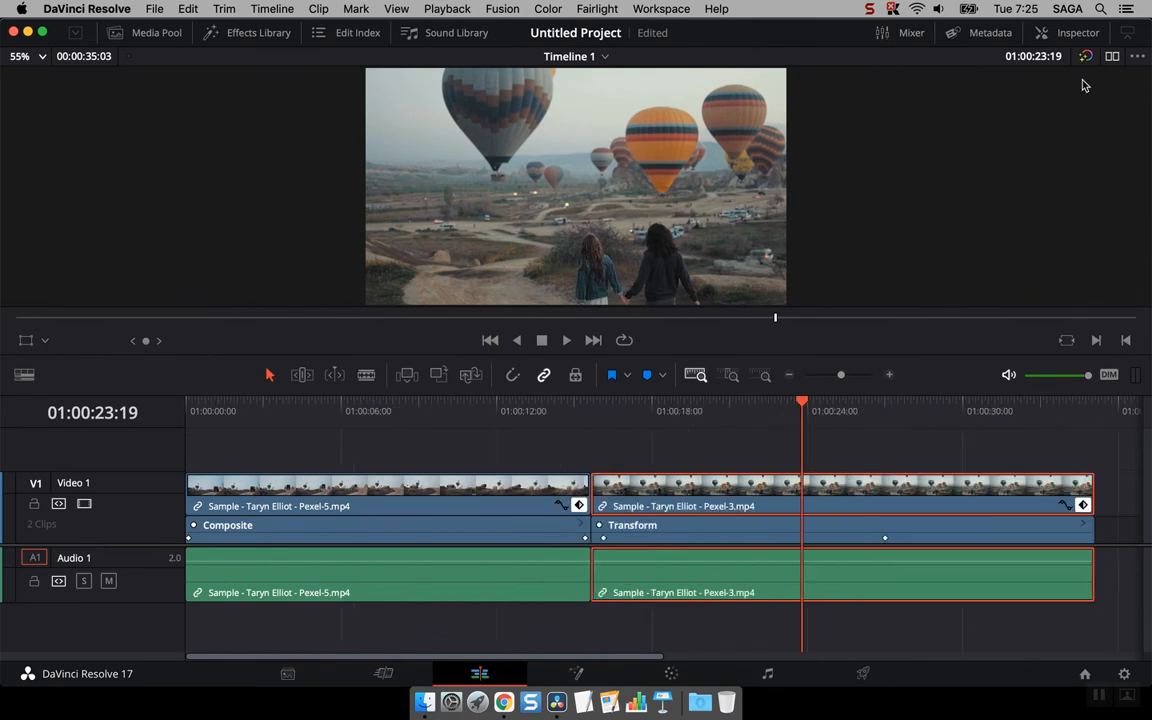
{"action": "left_click", "coordinate": [1078, 32]}
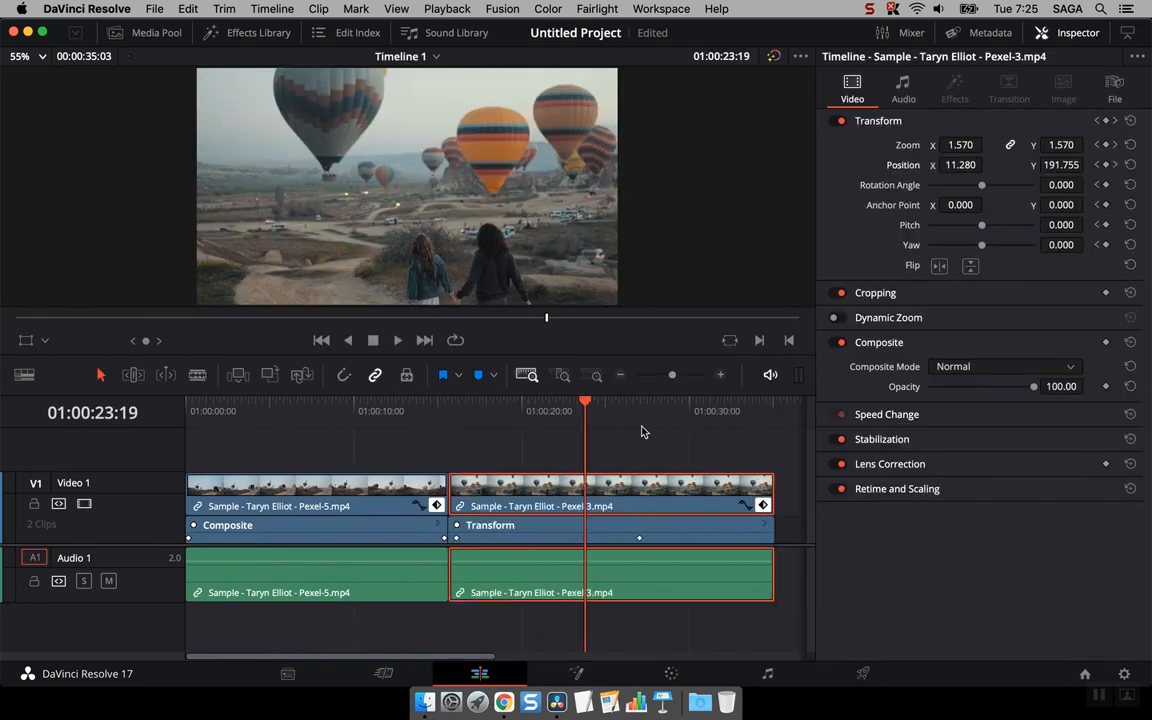
{"action": "left_click", "coordinate": [518, 420]}
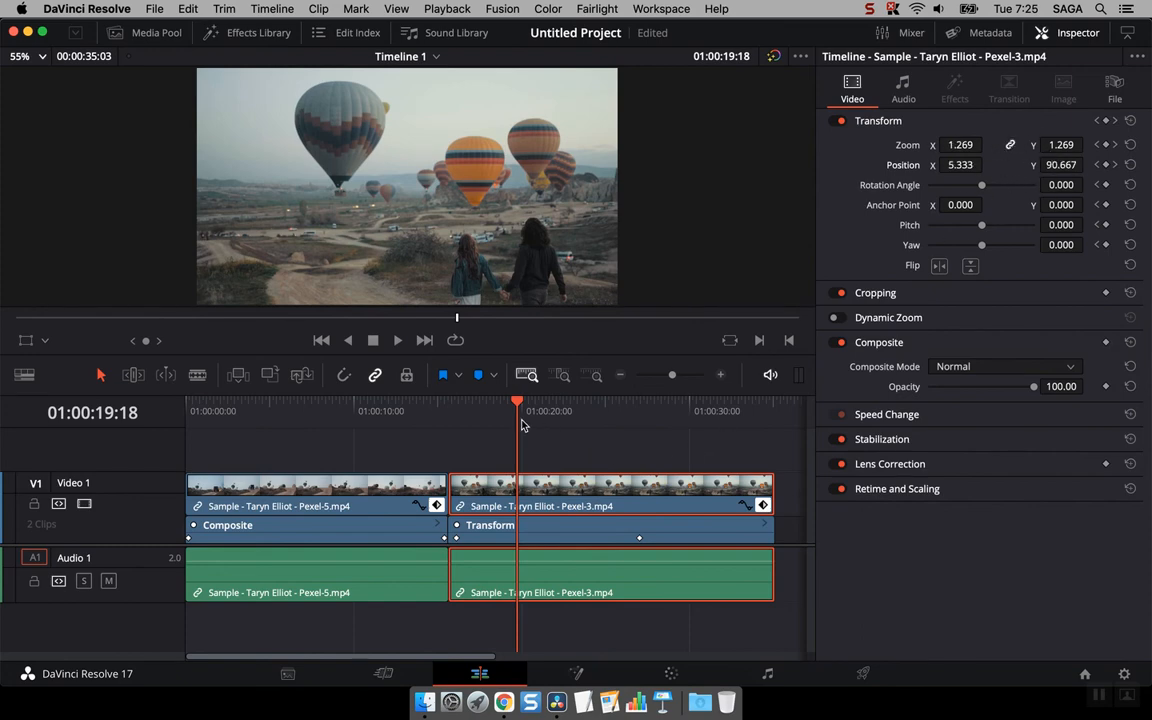
{"action": "key", "text": "space"}
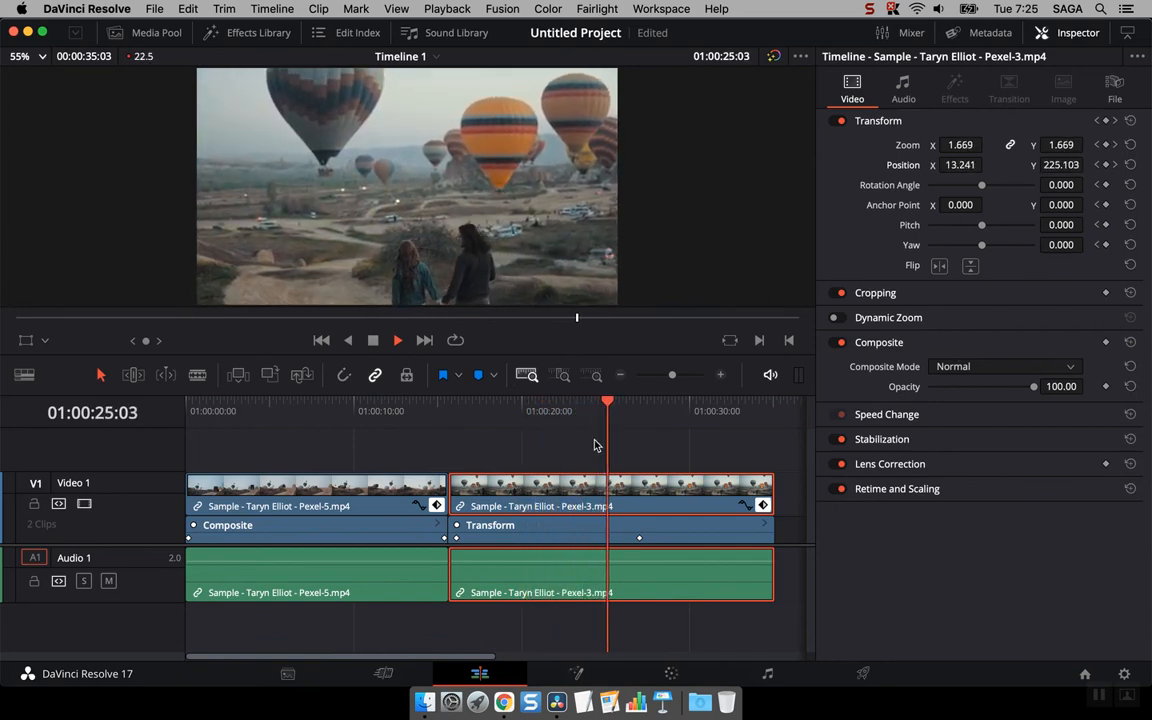
{"action": "key", "text": "space"}
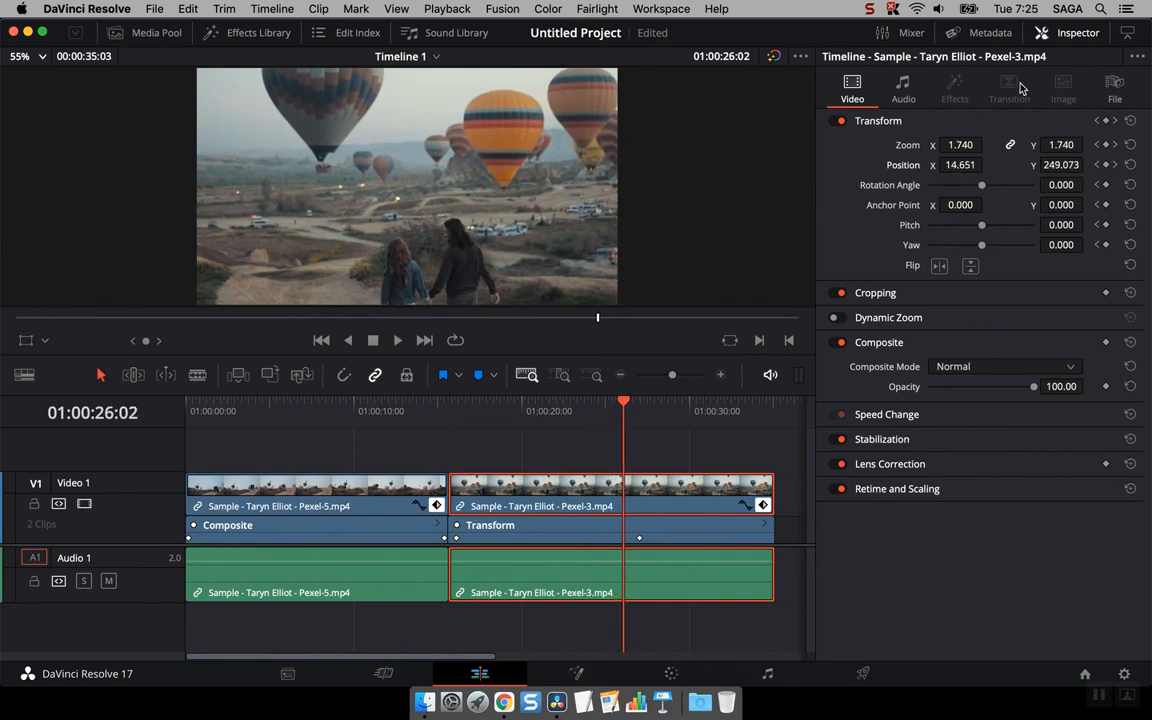
Hide the Inspector and open the curve editor of the second clip in the timeline.
{"action": "left_click", "coordinate": [1072, 32]}
{"action": "key", "text": "shift+z"}
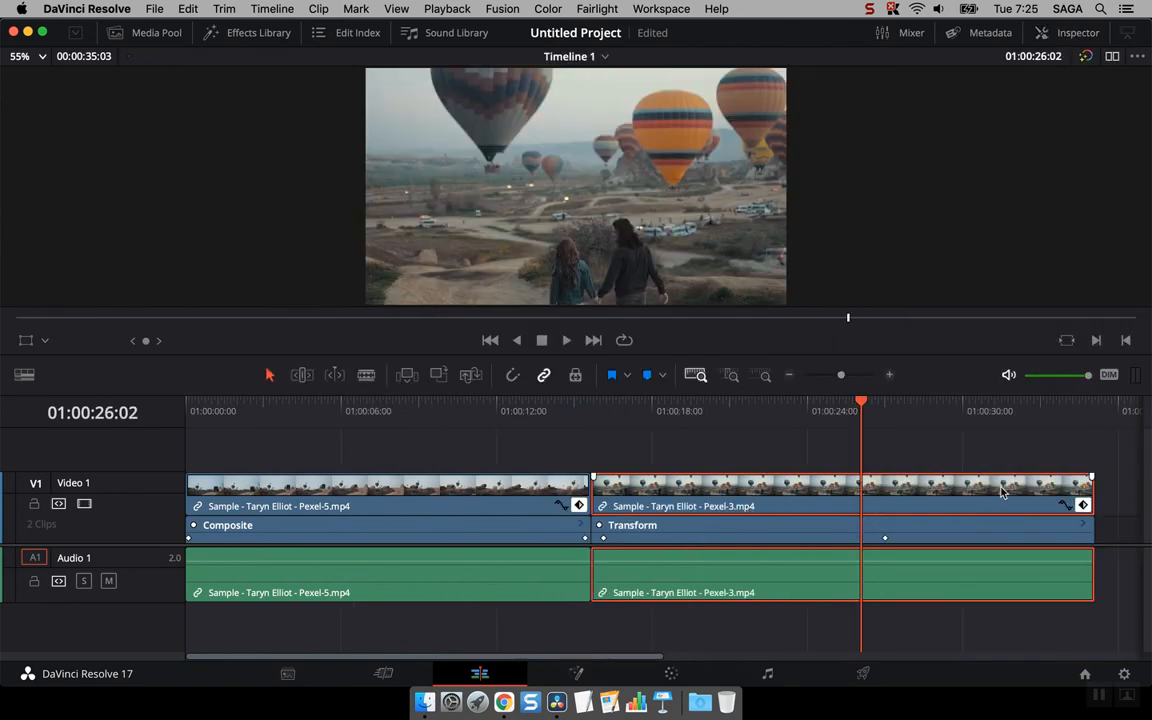
{"action": "left_click", "coordinate": [1064, 506]}
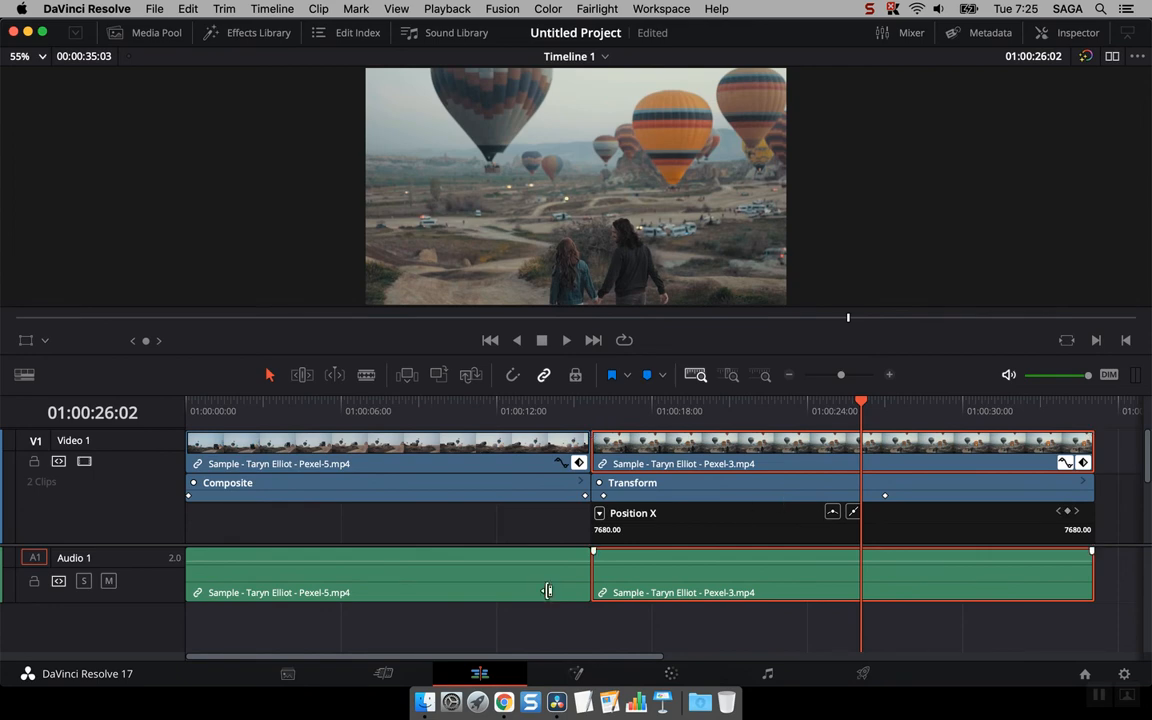
Zoom the timeline in on the second clip and increase the Video 1 track height to enlarge the Position X curve.
{"action": "scroll", "coordinate": [502, 418], "scroll_direction": "right", "scroll_amount": 5}
{"action": "scroll", "coordinate": [500, 419], "scroll_direction": "right", "scroll_amount": 1}
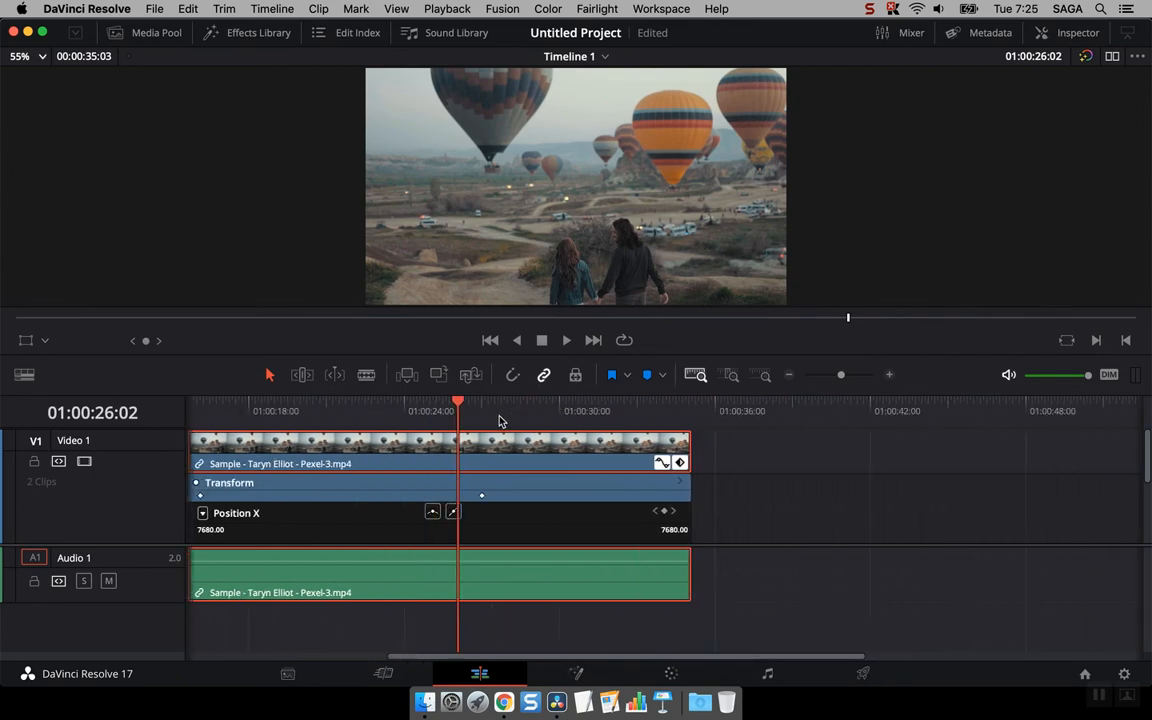
{"action": "scroll", "coordinate": [499, 419], "scroll_direction": "left", "scroll_amount": 2}
{"action": "left_click", "coordinate": [893, 376]}
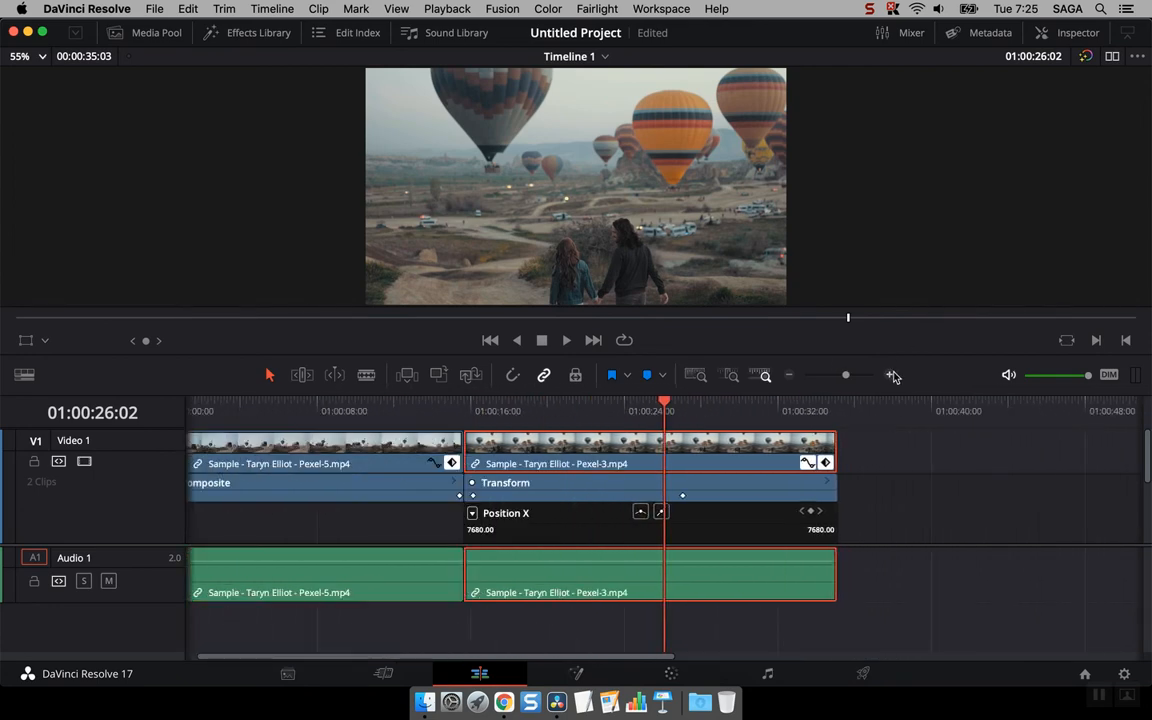
{"action": "left_click", "coordinate": [893, 376]}
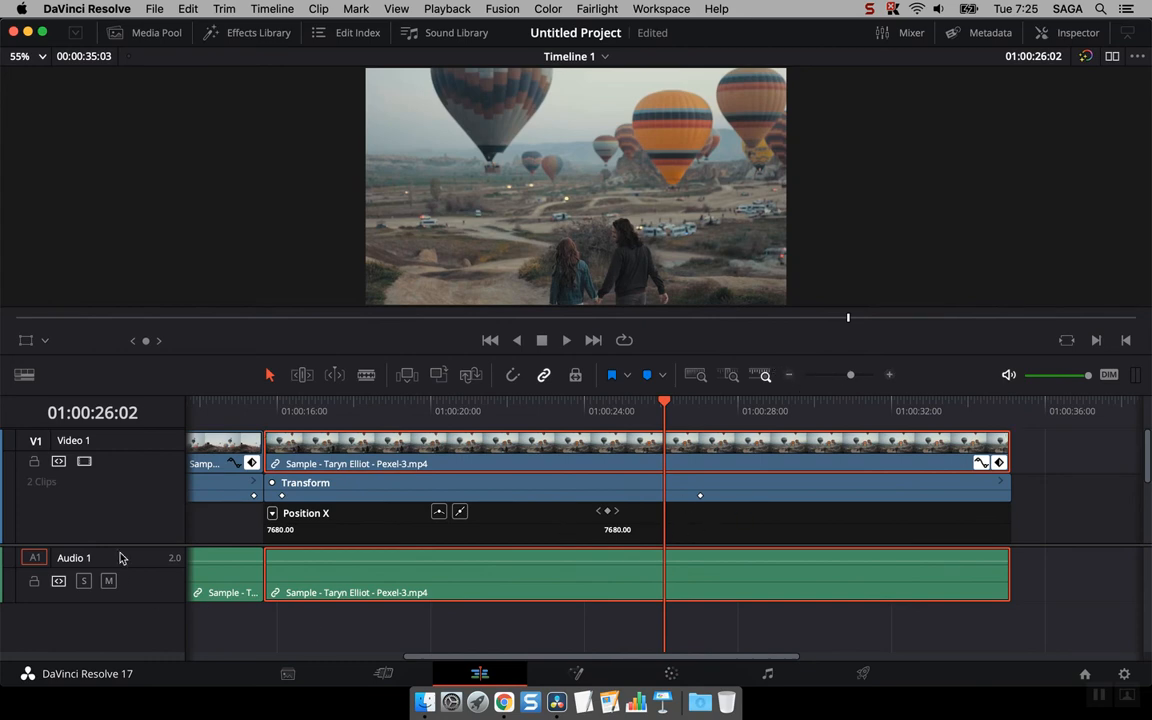
{"action": "left_click_drag", "start_coordinate": [123, 544], "coordinate": [120, 636]}
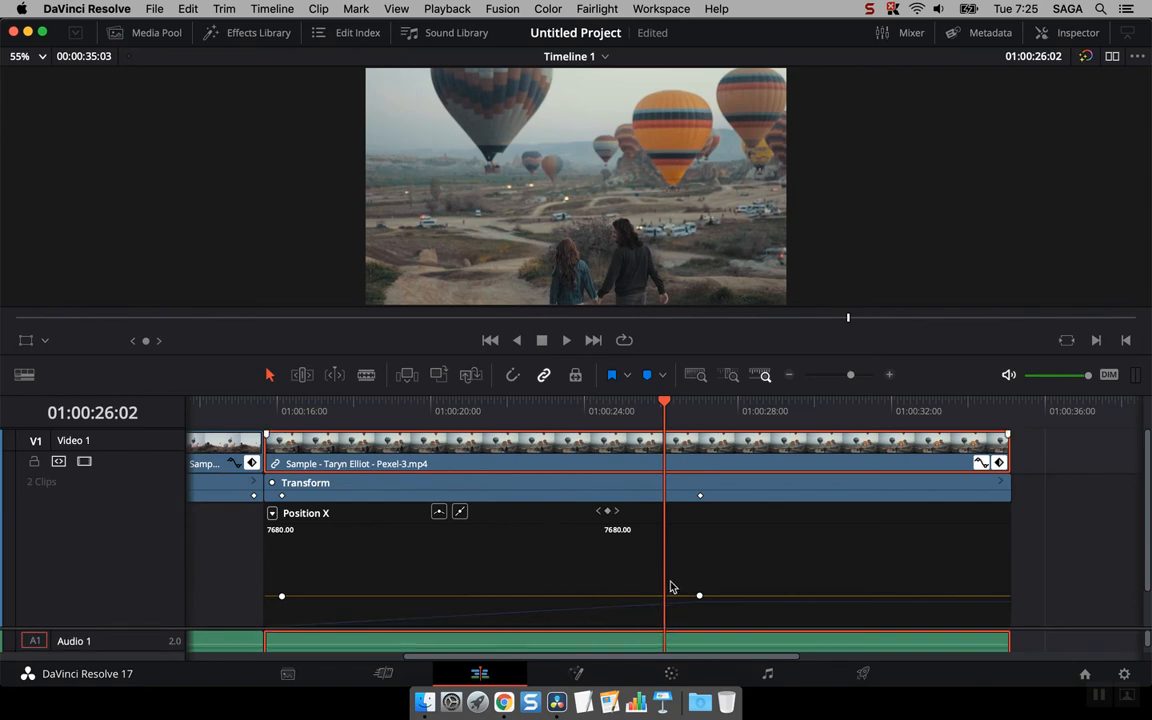
Examine the second clip's Position X curve and the list of parameters available in its curve editor.
{"action": "left_click", "coordinate": [271, 515]}
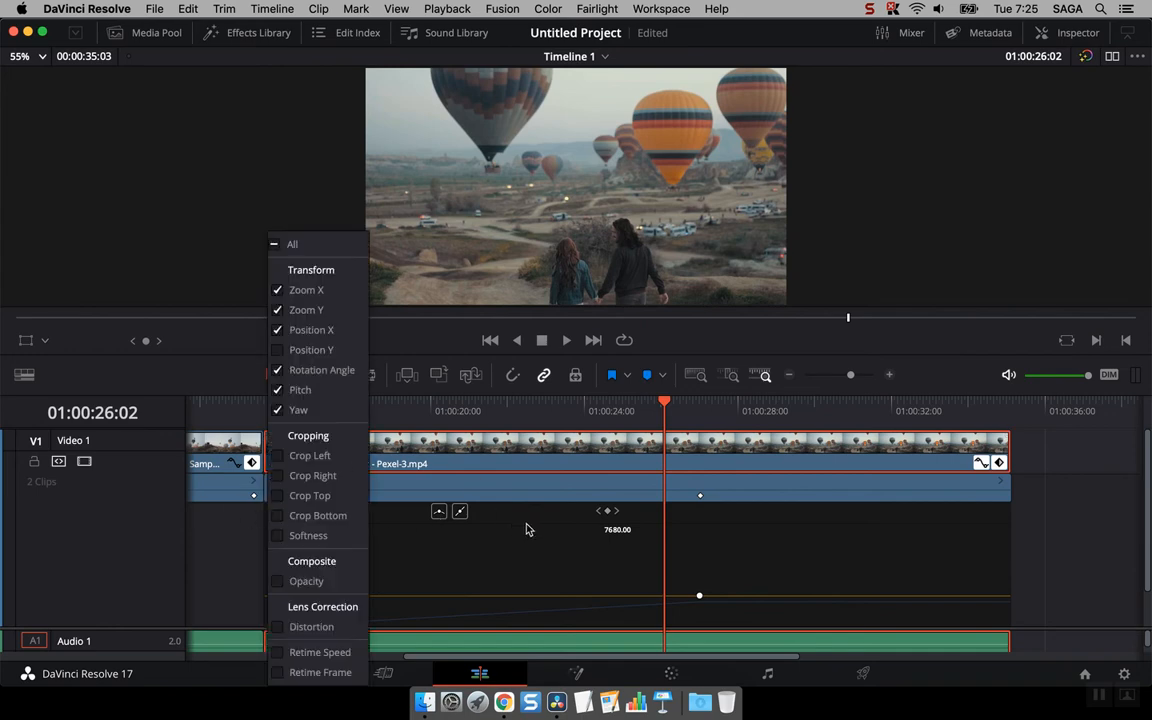
{"action": "left_click", "coordinate": [1092, 536]}
{"action": "scroll", "coordinate": [1092, 536], "scroll_direction": "down", "scroll_amount": 2}
{"action": "scroll", "coordinate": [1092, 536], "scroll_direction": "left", "scroll_amount": 4}
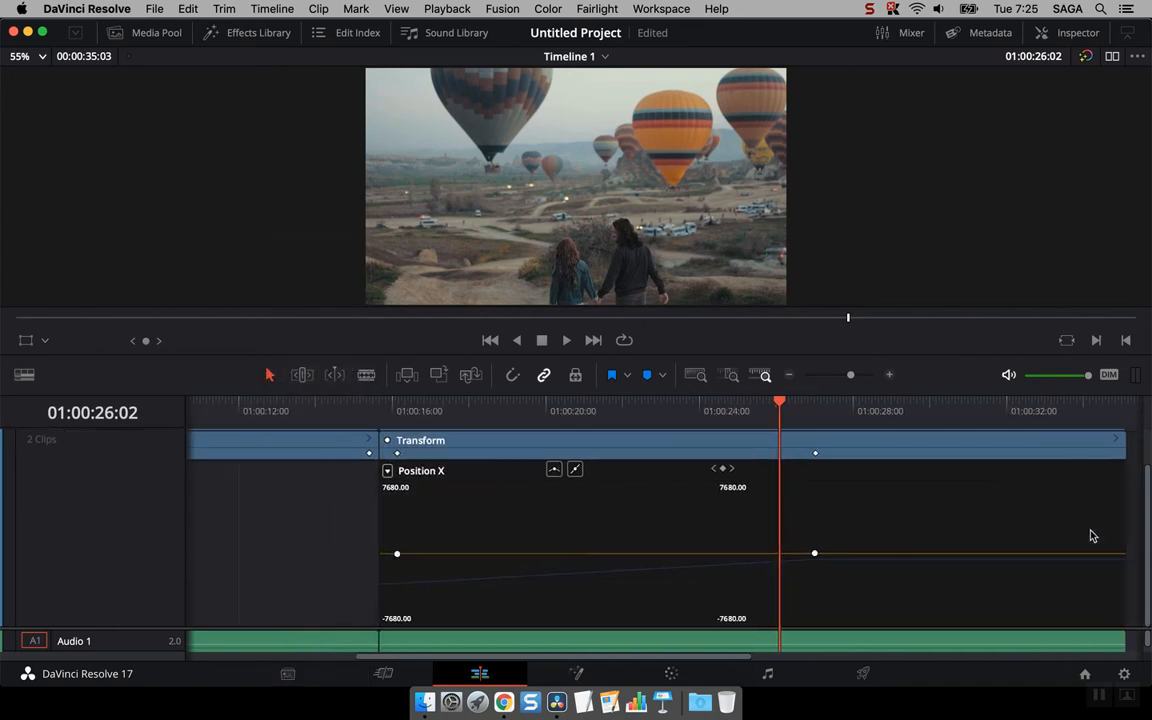
{"action": "scroll", "coordinate": [1092, 536], "scroll_direction": "up", "scroll_amount": 2}
{"action": "scroll", "coordinate": [1092, 536], "scroll_direction": "right", "scroll_amount": 2}
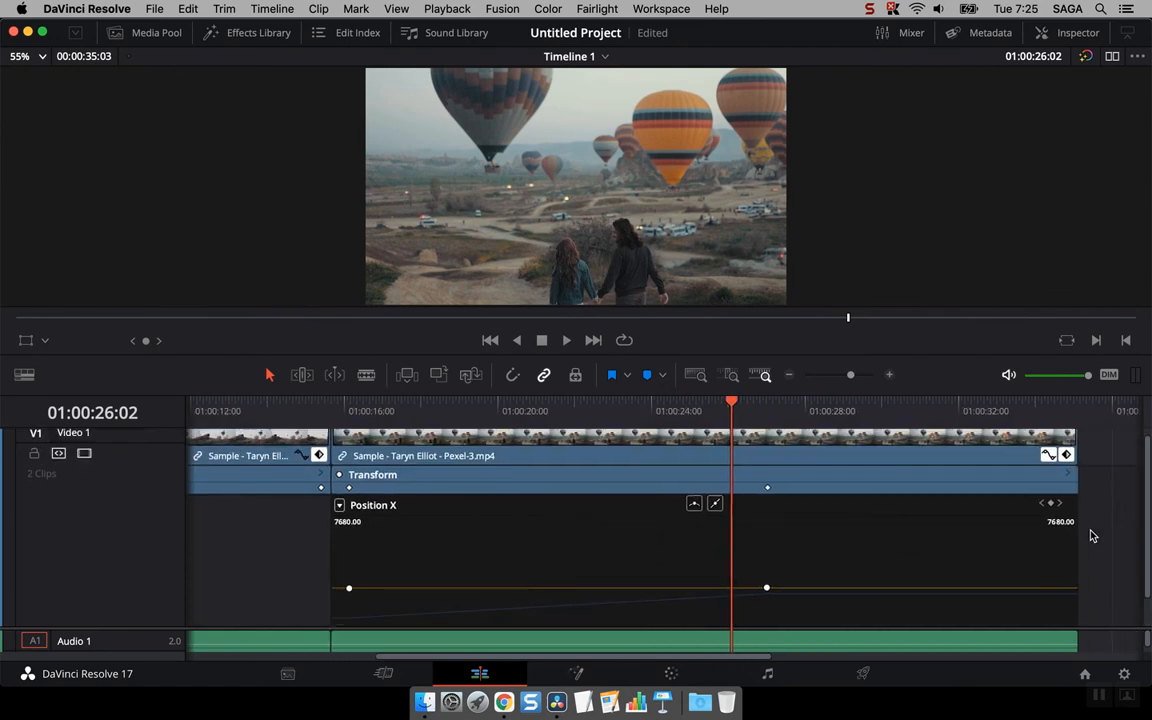
{"action": "scroll", "coordinate": [1092, 536], "scroll_direction": "down", "scroll_amount": 2}
{"action": "scroll", "coordinate": [1092, 536], "scroll_direction": "right", "scroll_amount": 3}
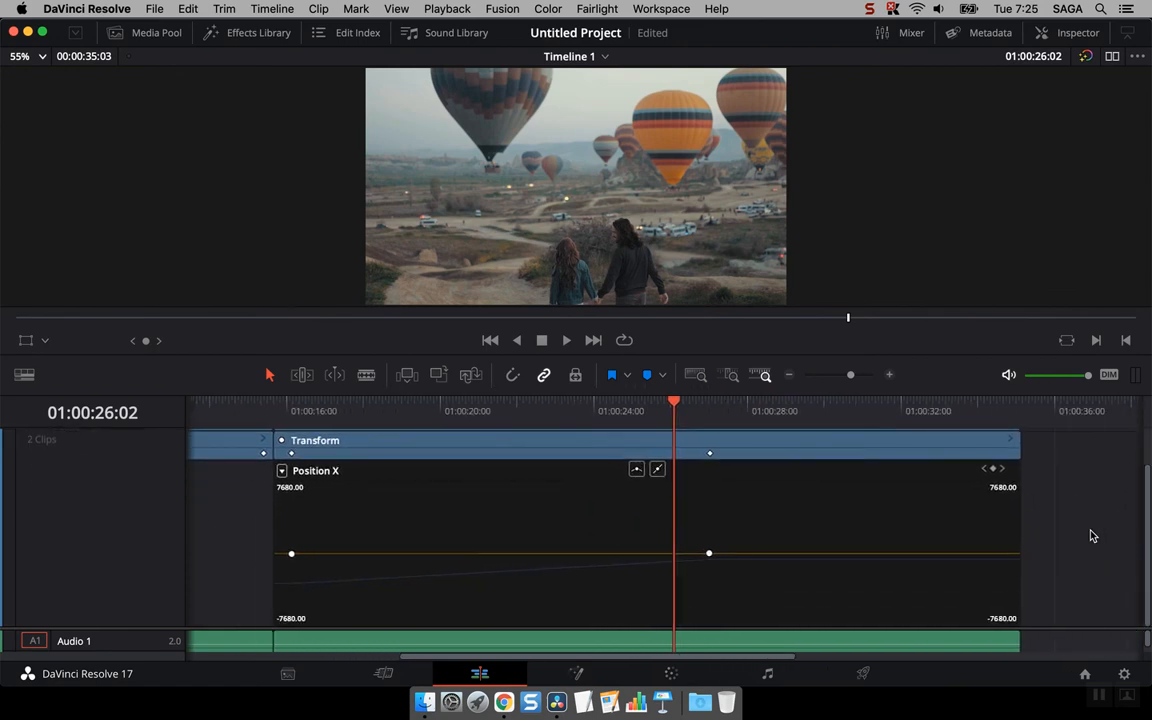
{"action": "scroll", "coordinate": [1092, 536], "scroll_direction": "up", "scroll_amount": 2}
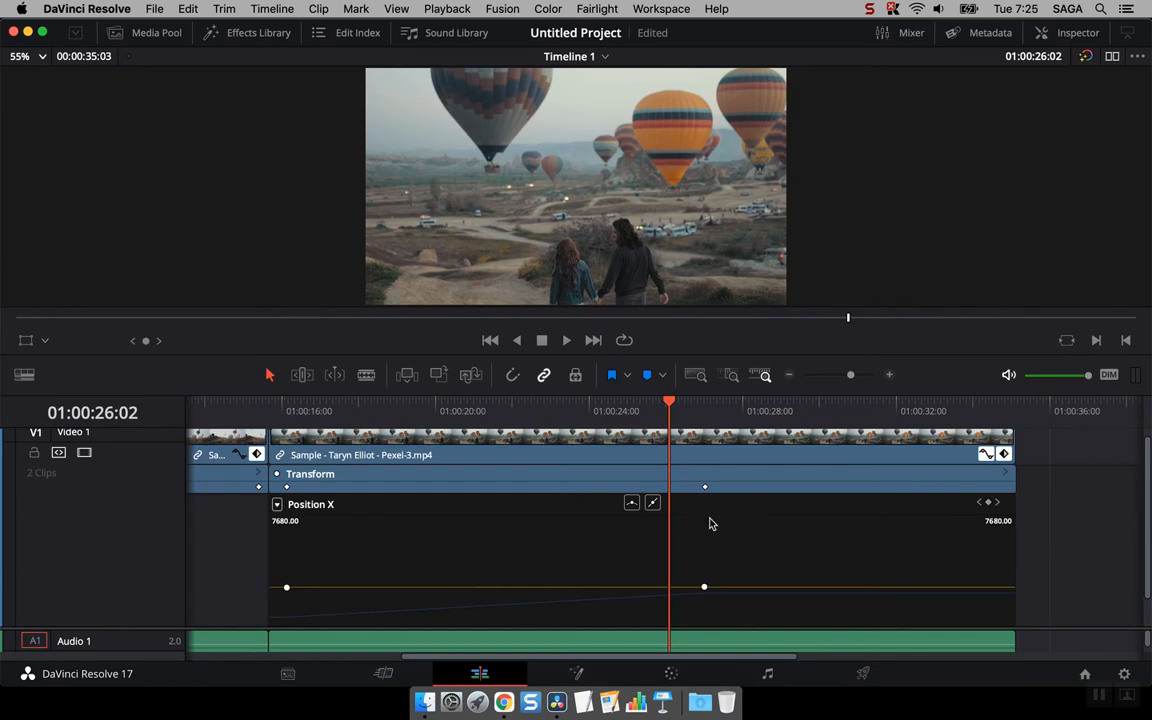
{"action": "left_click", "coordinate": [277, 505]}
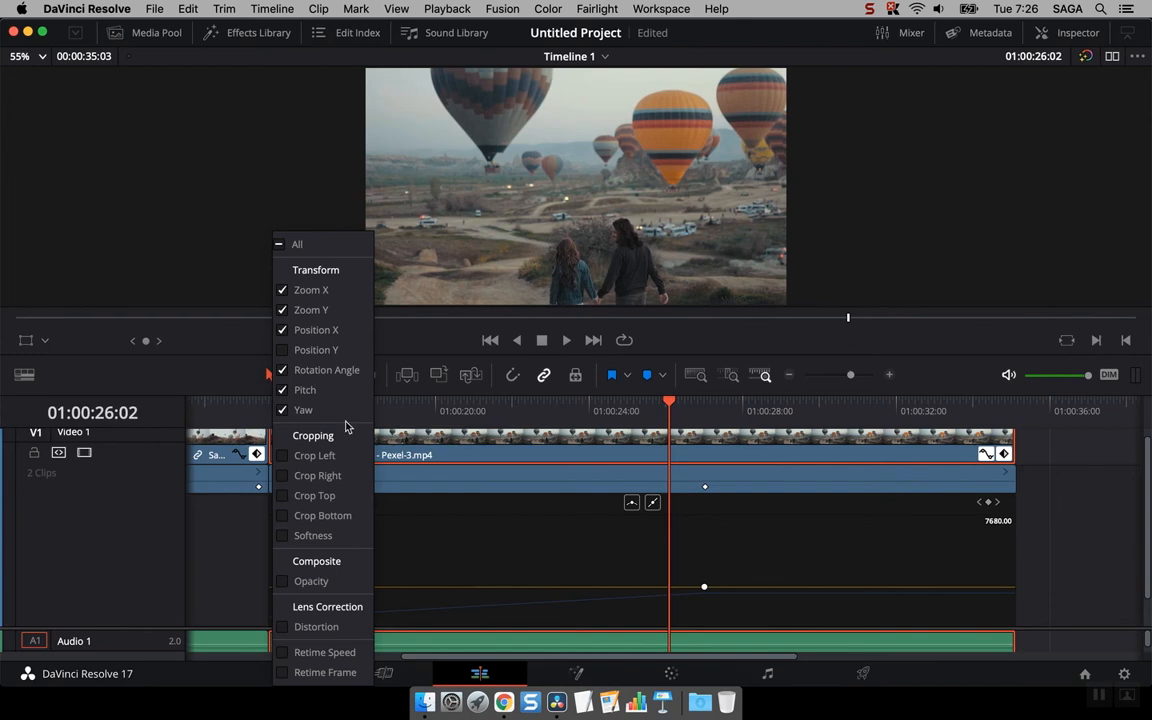
{"action": "left_click", "coordinate": [476, 508]}
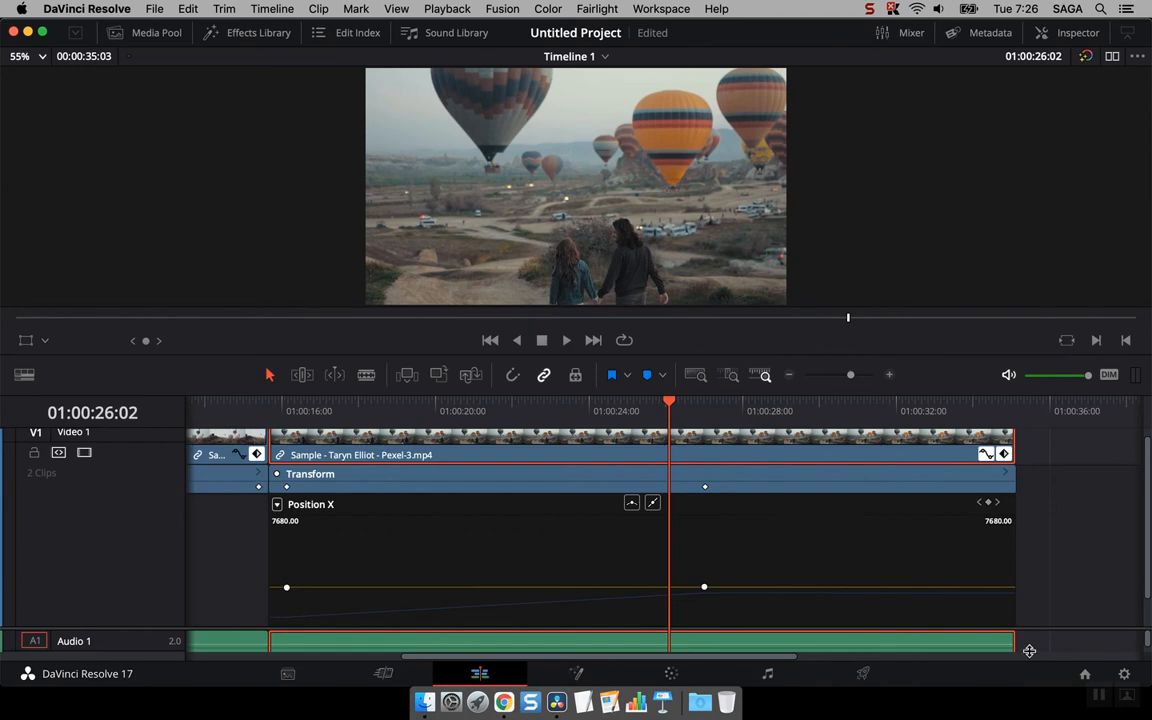
Switch the second clip's curve editor between the Position X and Zoom X curves, finishing with Zoom X active.
{"action": "scroll", "coordinate": [28, 445], "scroll_direction": "up", "scroll_amount": 1}
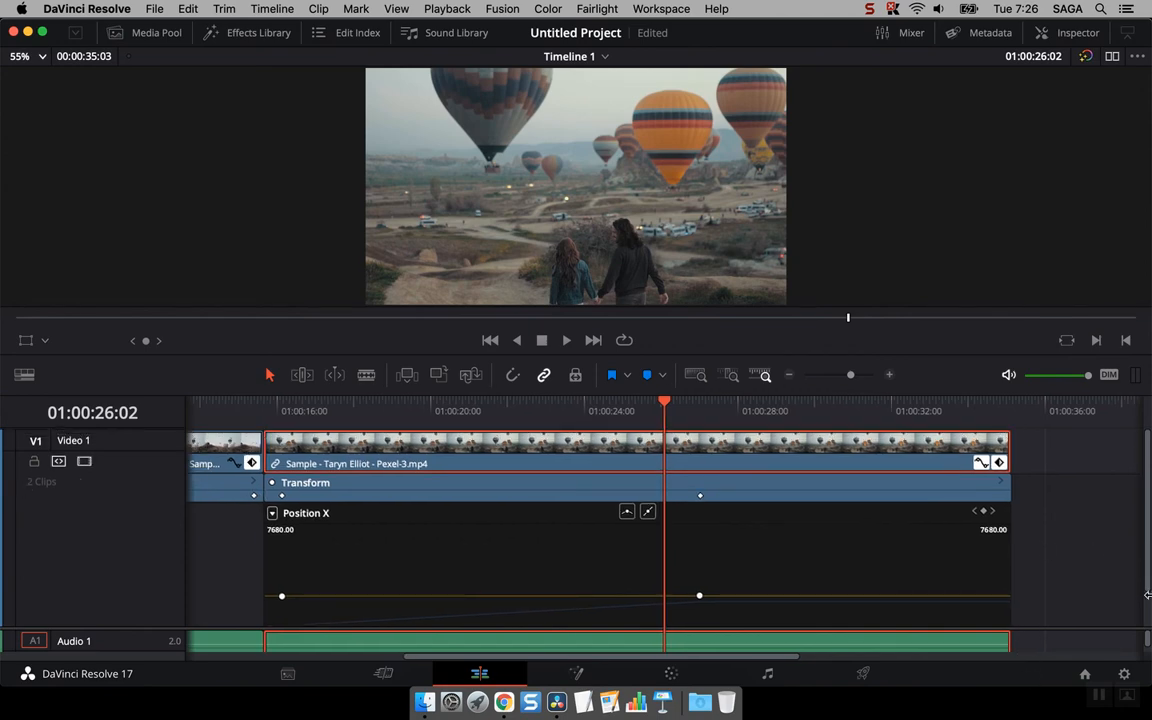
{"action": "scroll", "coordinate": [903, 545], "scroll_direction": "down", "scroll_amount": 2}
{"action": "scroll", "coordinate": [903, 545], "scroll_direction": "left", "scroll_amount": 3}
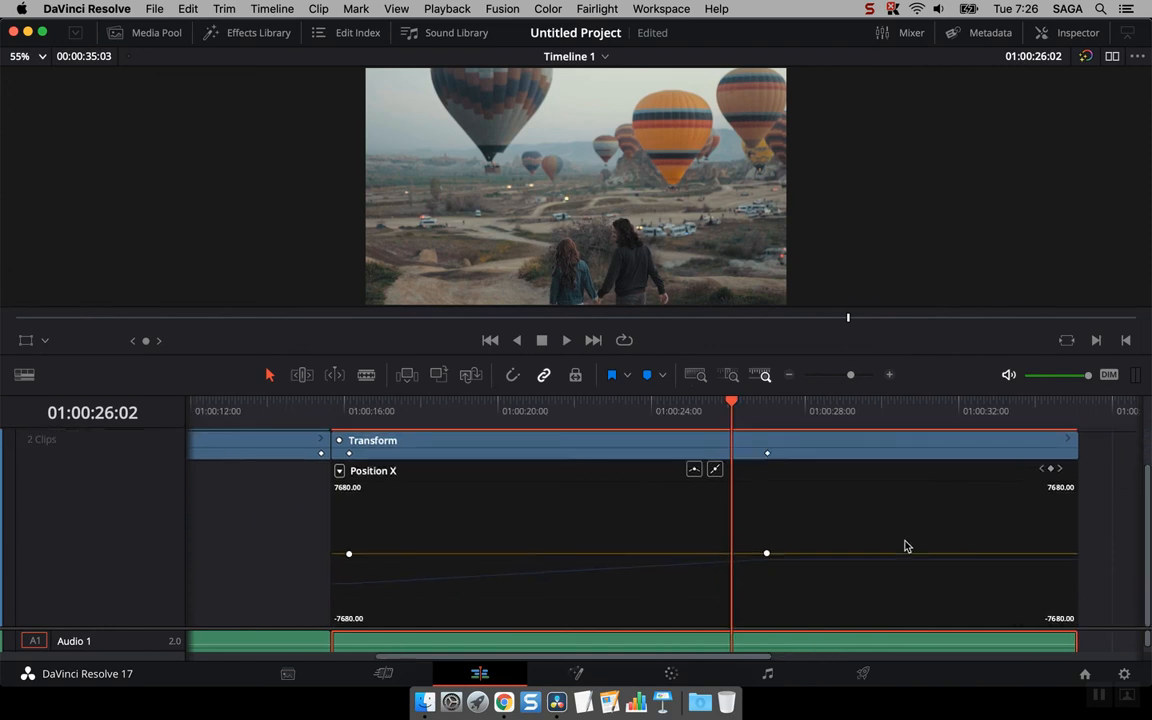
{"action": "scroll", "coordinate": [905, 547], "scroll_direction": "up", "scroll_amount": 2}
{"action": "scroll", "coordinate": [905, 547], "scroll_direction": "right", "scroll_amount": 4}
{"action": "scroll", "coordinate": [905, 547], "scroll_direction": "down", "scroll_amount": 2}
{"action": "scroll", "coordinate": [905, 547], "scroll_direction": "left", "scroll_amount": 4}
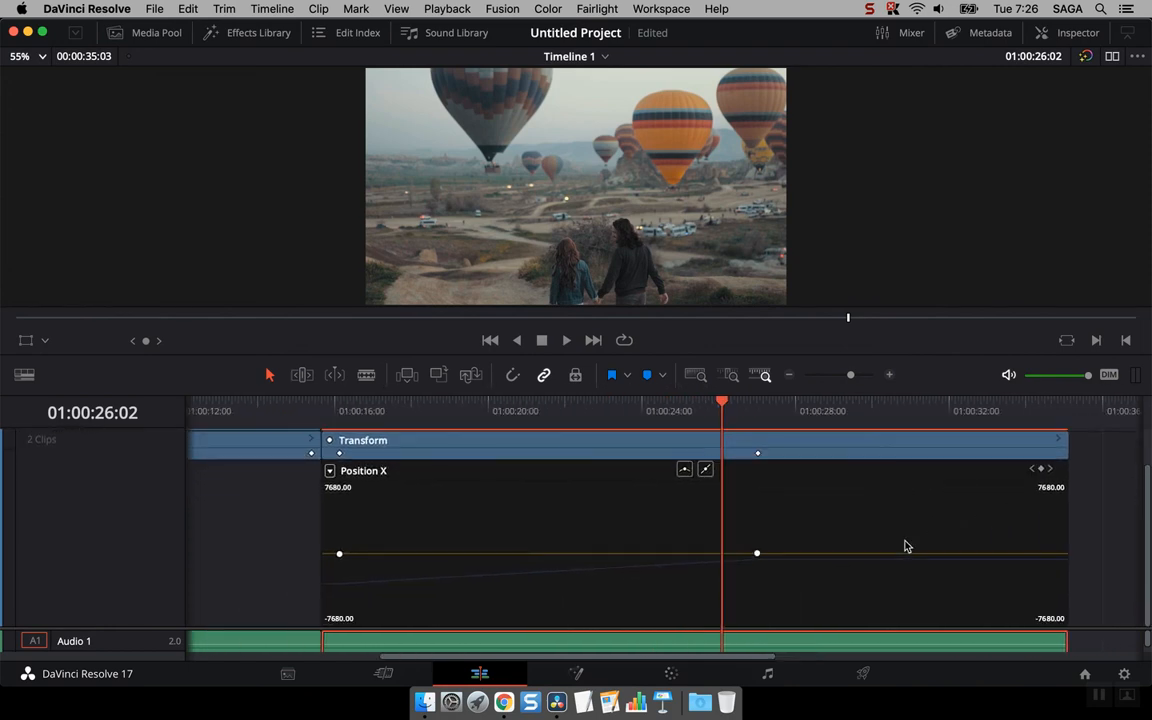
{"action": "left_click", "coordinate": [689, 565]}
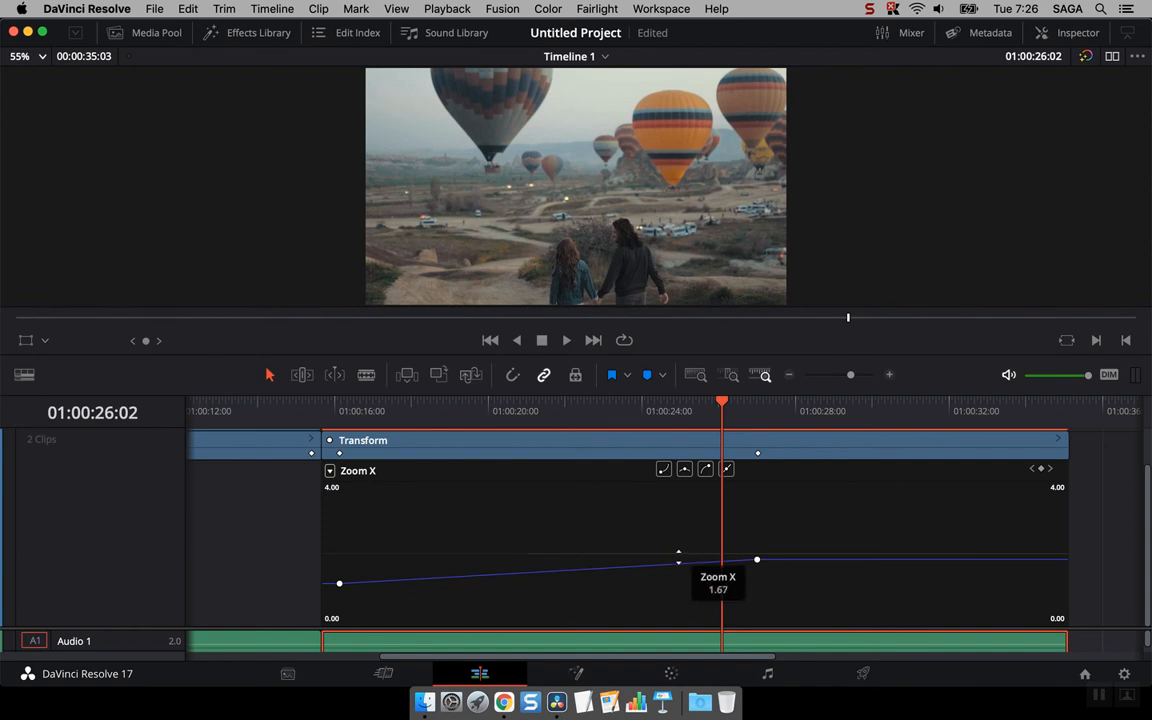
{"action": "left_click", "coordinate": [673, 558]}
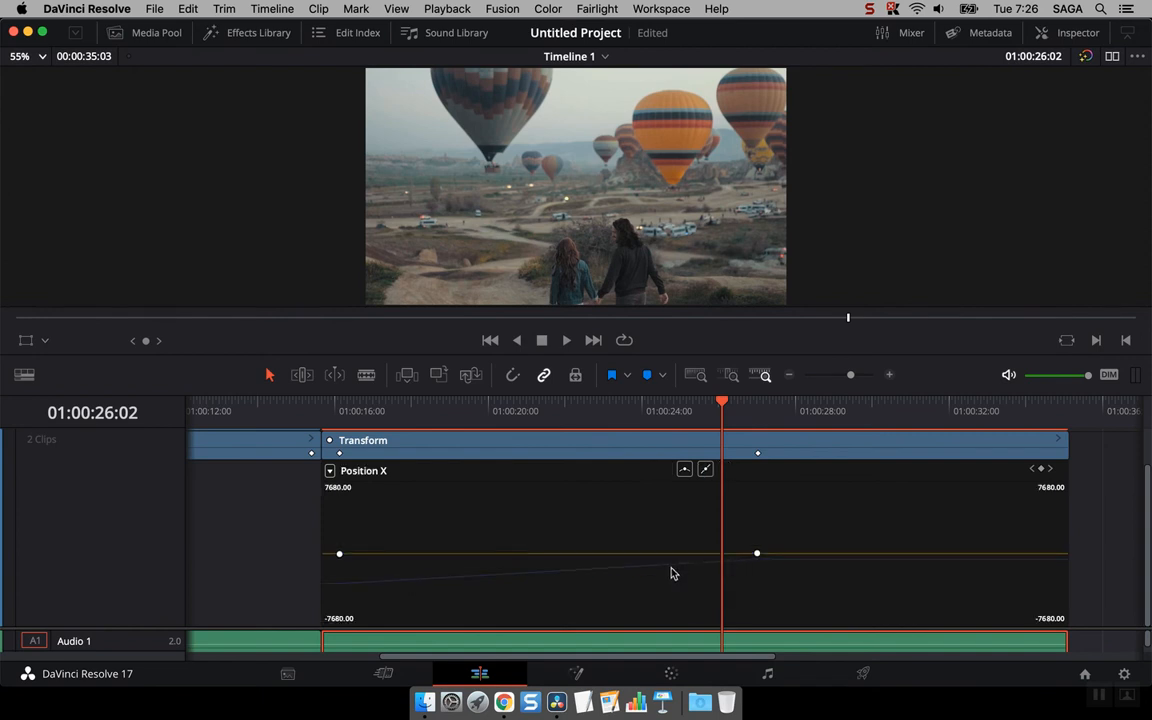
{"action": "left_click", "coordinate": [670, 568]}
{"action": "left_click", "coordinate": [667, 556]}
{"action": "left_click", "coordinate": [666, 566]}
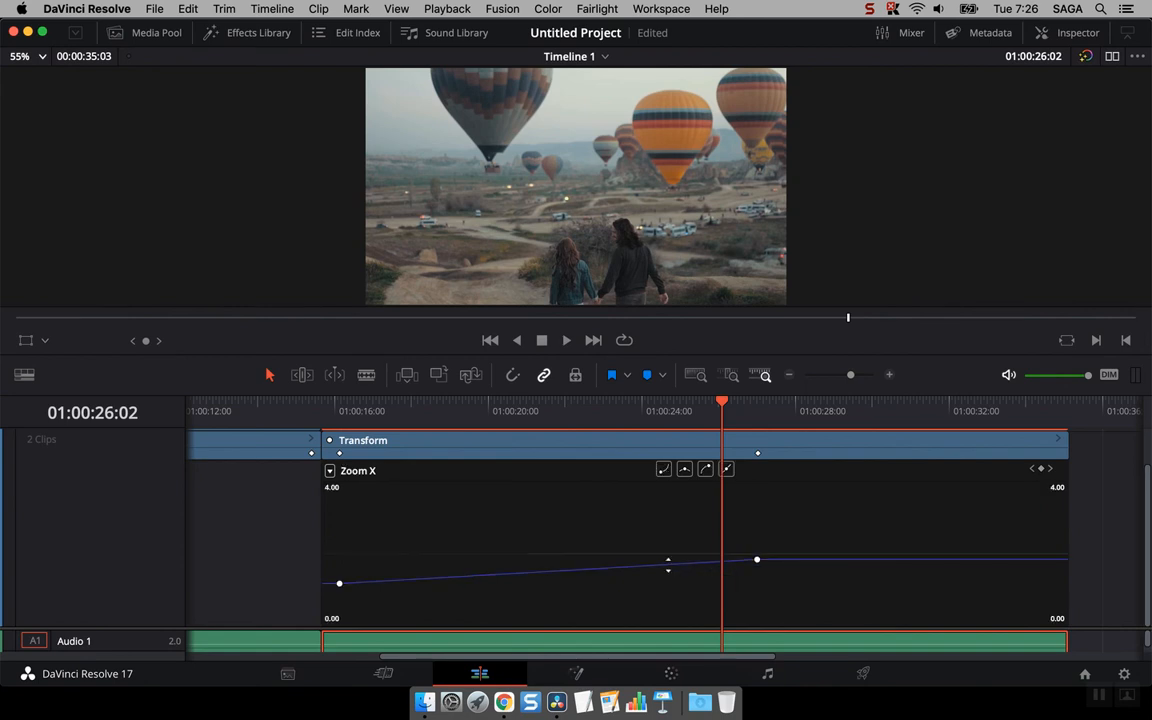
With the playhead at 01:00:23:10, ease the Zoom X curve at the end keyframe, lengthen its handle slightly, and ease the start keyframe.
{"action": "left_click", "coordinate": [727, 406]}
{"action": "mouse_move", "coordinate": [727, 406]}
{"action": "left_mouse_down"}
{"action": "mouse_move", "coordinate": [576, 410]}
{"action": "mouse_move", "coordinate": [706, 403]}
{"action": "left_mouse_up"}
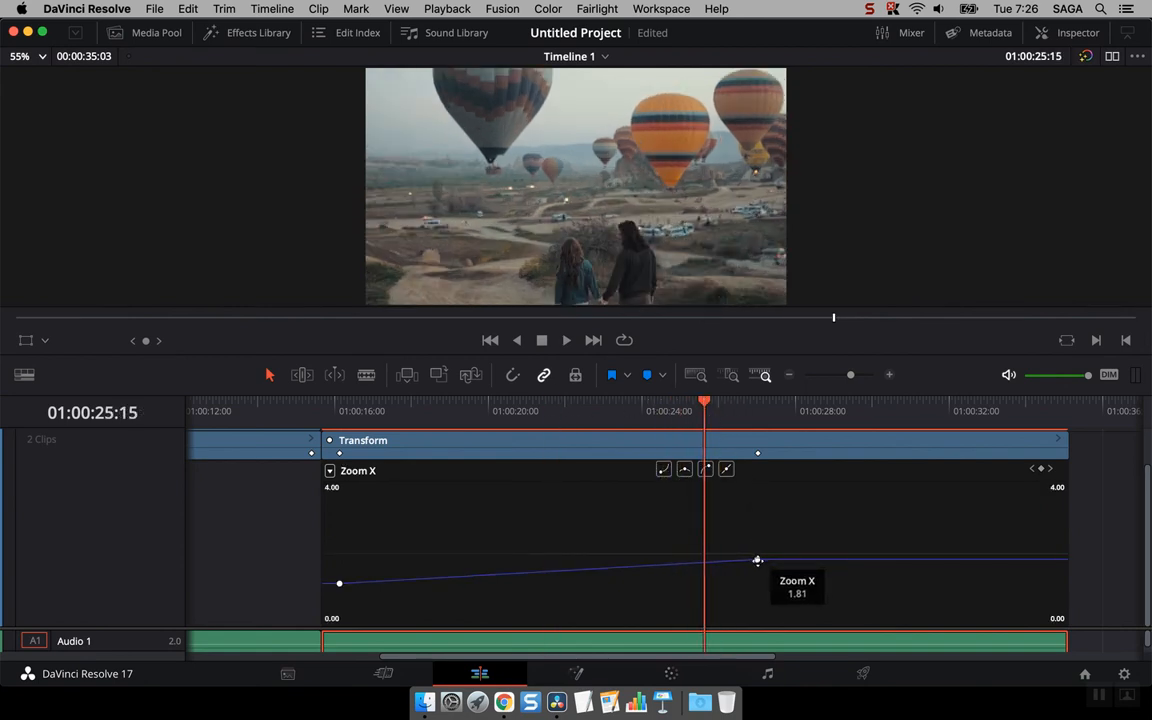
{"action": "left_click", "coordinate": [757, 560]}
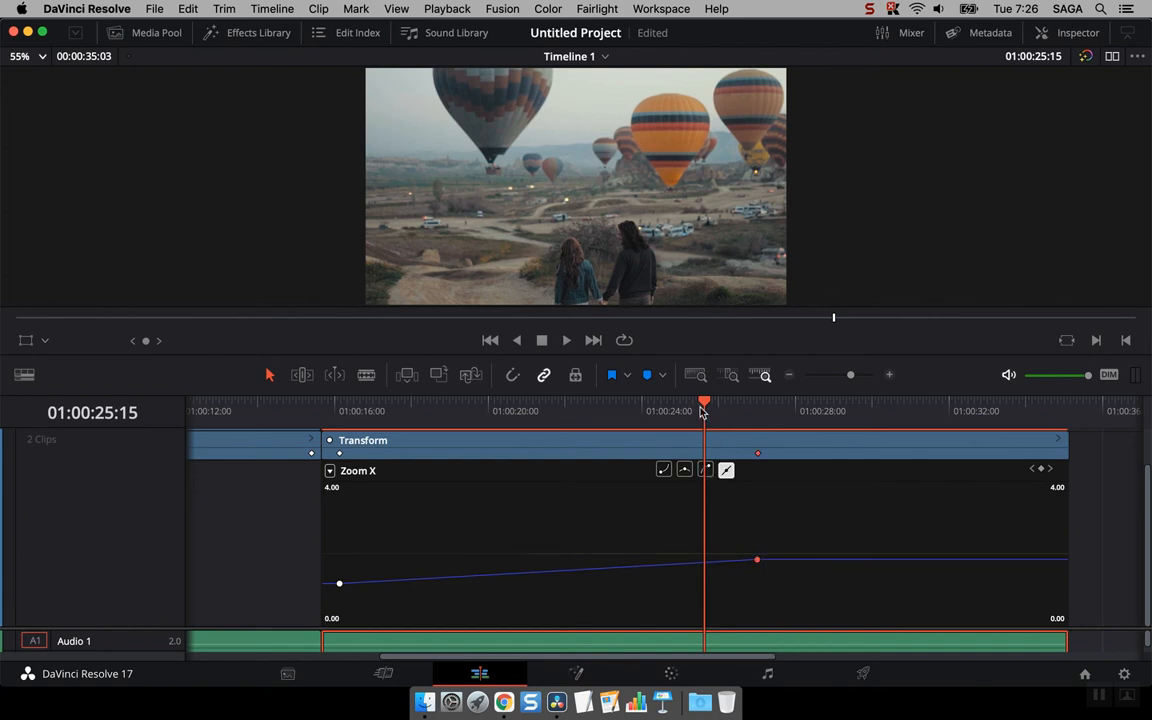
{"action": "left_click_drag", "start_coordinate": [703, 410], "coordinate": [620, 406]}
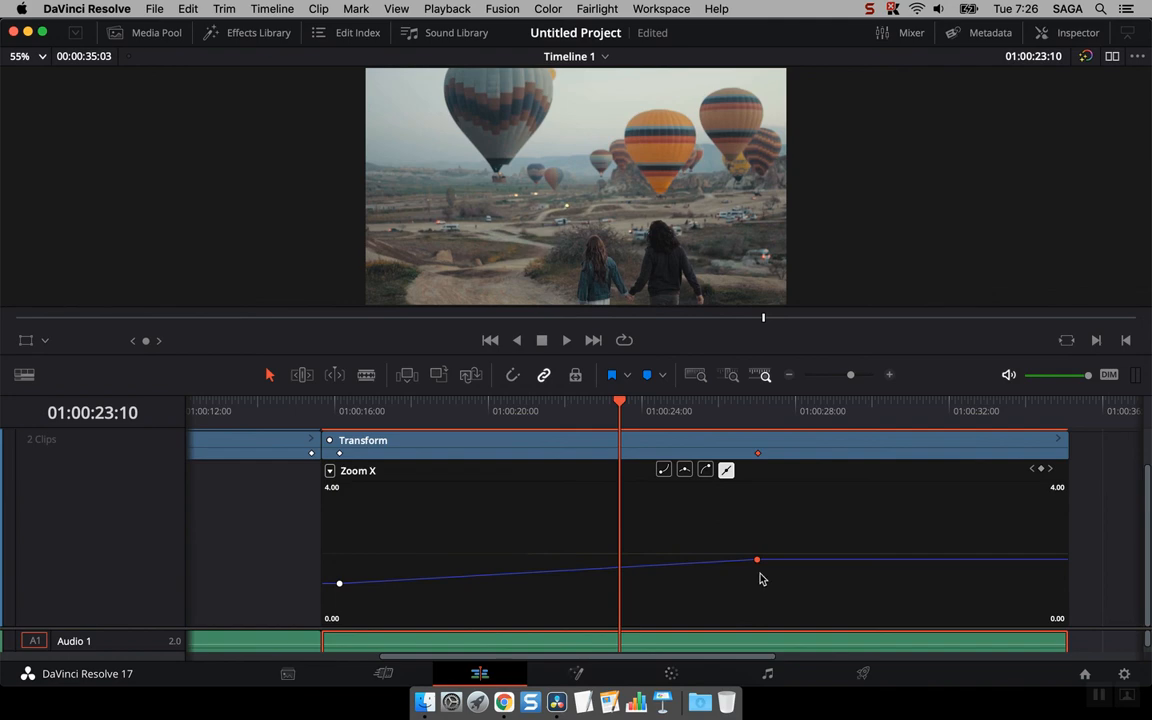
{"action": "left_click", "coordinate": [707, 471]}
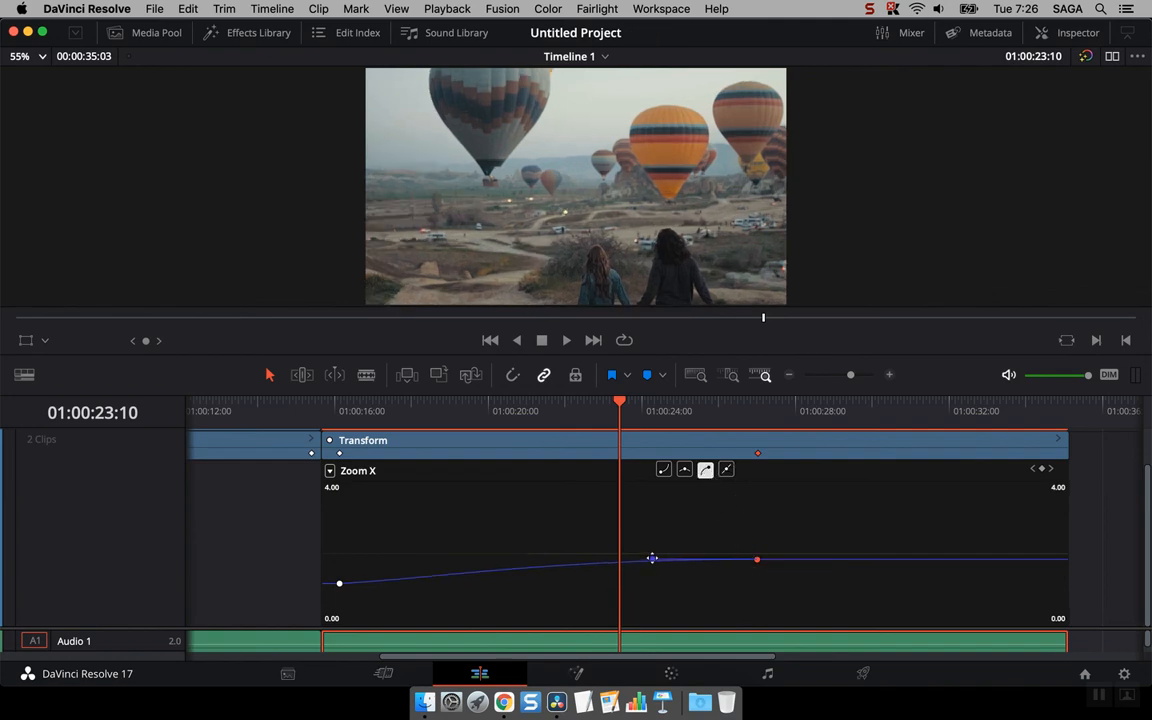
{"action": "left_click_drag", "start_coordinate": [652, 558], "coordinate": [637, 558]}
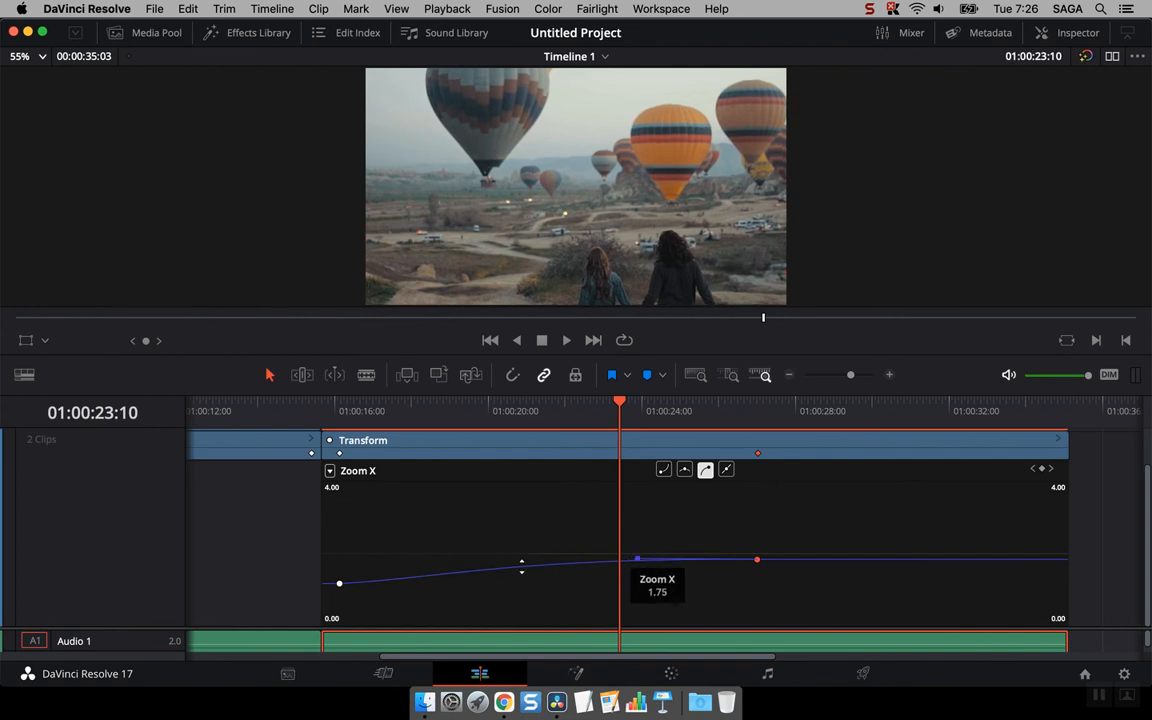
{"action": "left_click", "coordinate": [338, 583]}
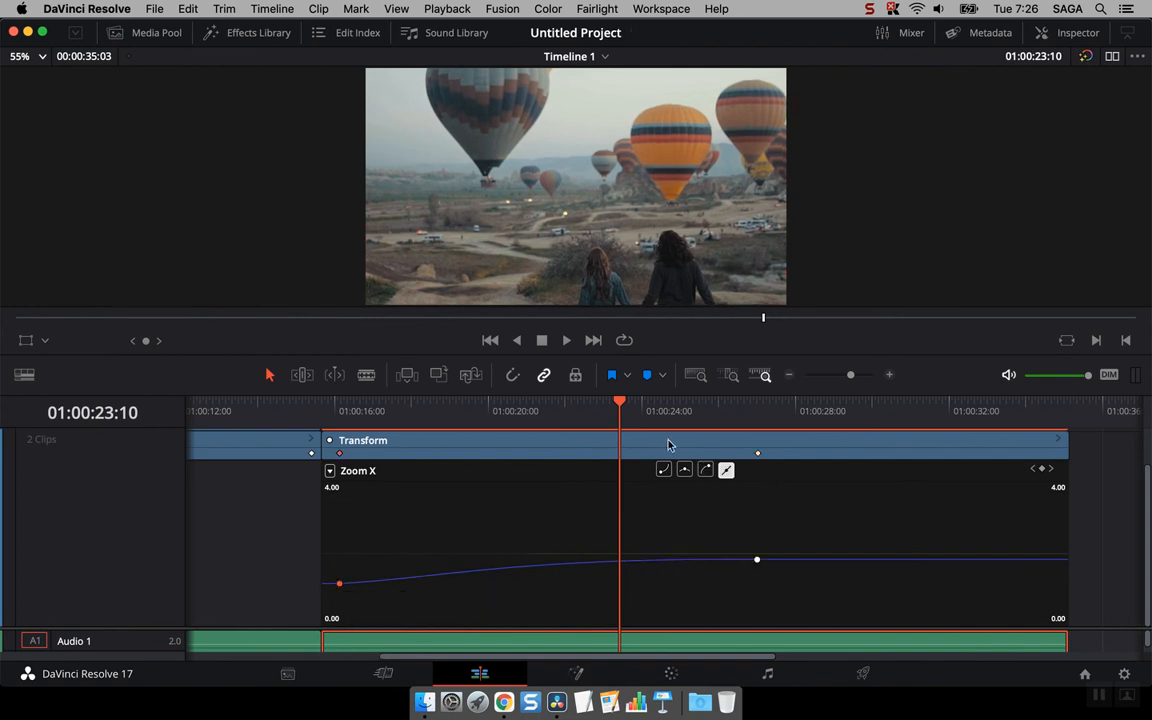
{"action": "left_click", "coordinate": [664, 471]}
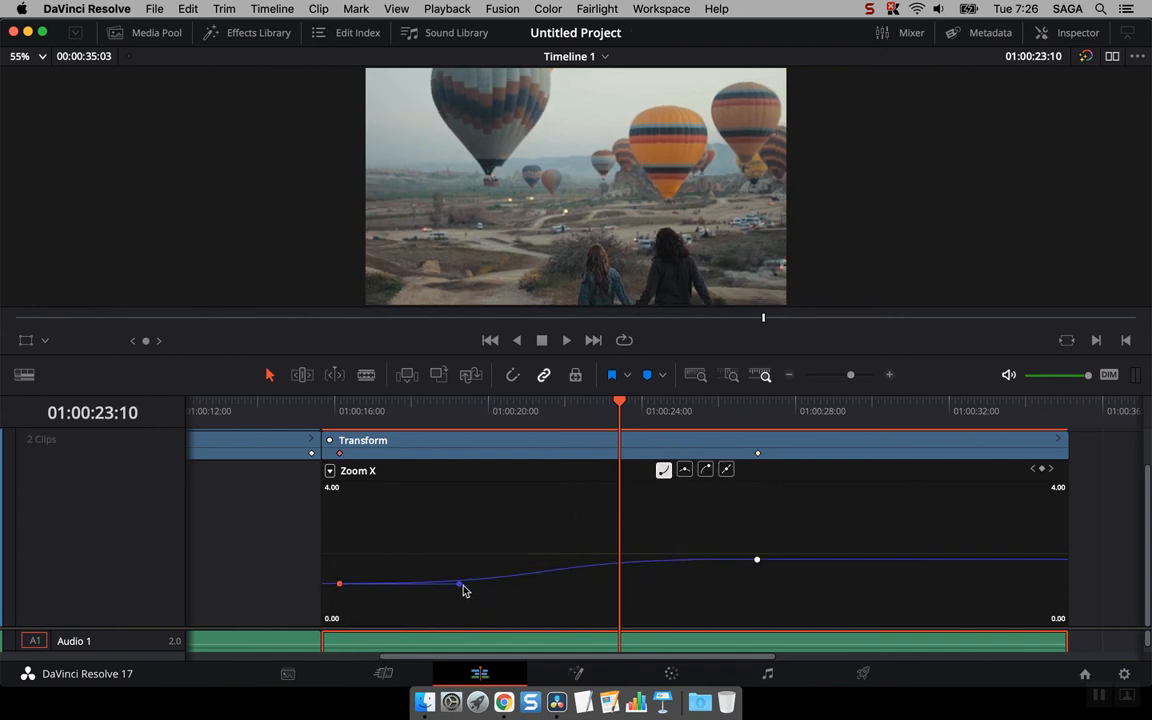
Play back the eased zoom from 01:00:16:01, and replay its final part up to 01:00:28:21.
{"action": "left_click", "coordinate": [337, 412]}
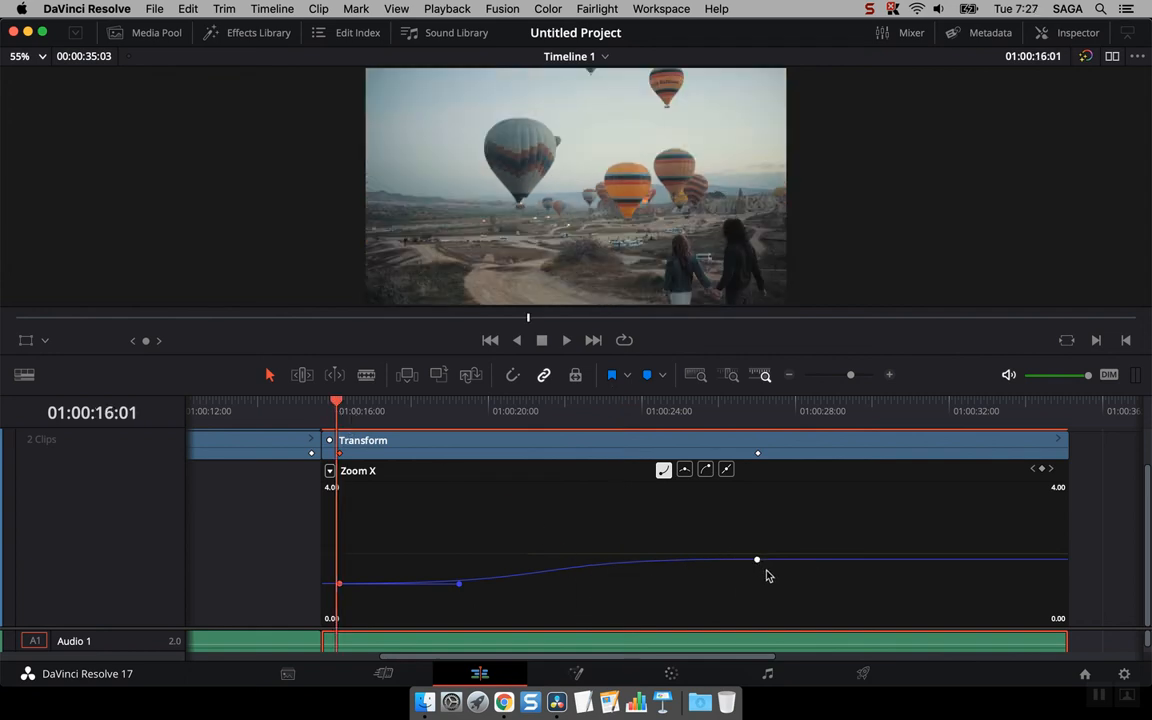
{"action": "key", "text": "space"}
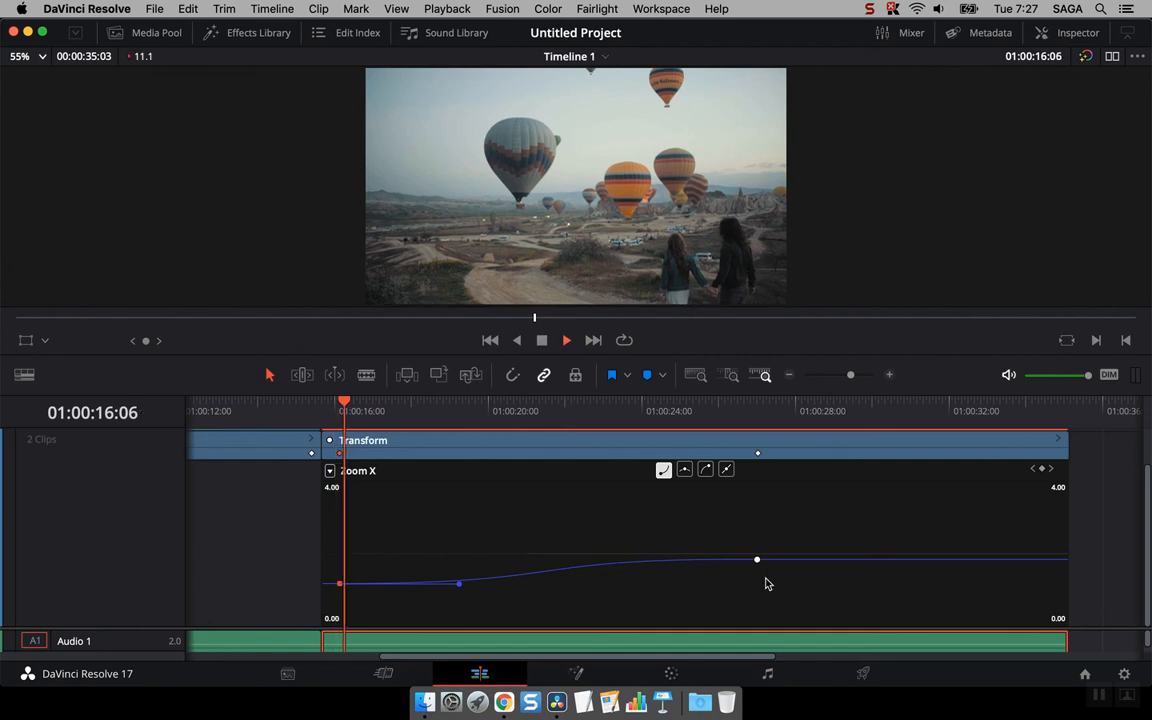
{"action": "key", "text": "space"}
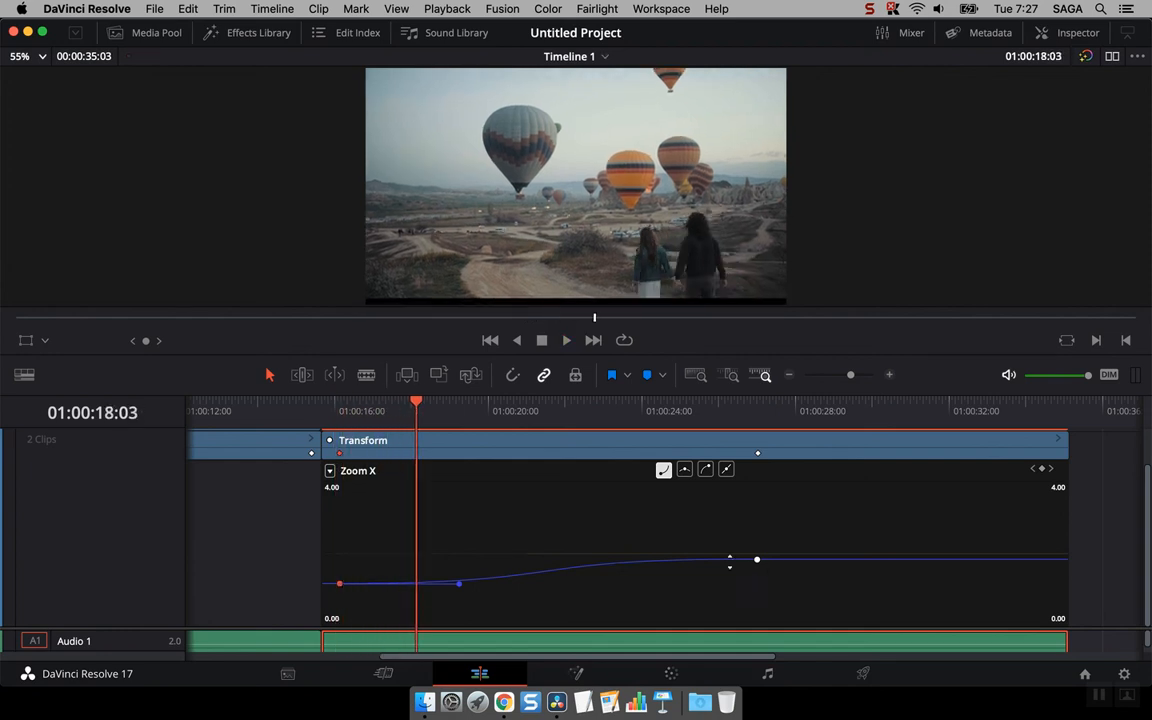
{"action": "left_click", "coordinate": [640, 418]}
{"action": "key", "text": "space"}
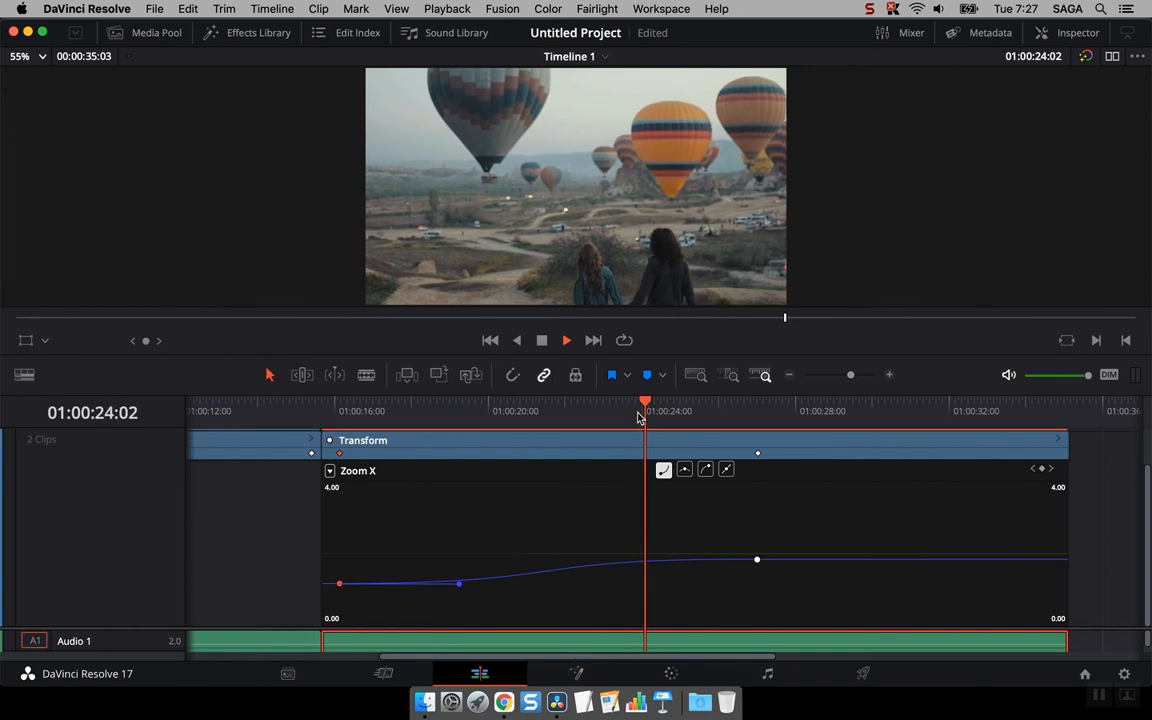
{"action": "left_click_drag", "start_coordinate": [640, 418], "coordinate": [577, 416]}
{"action": "key", "text": "space"}
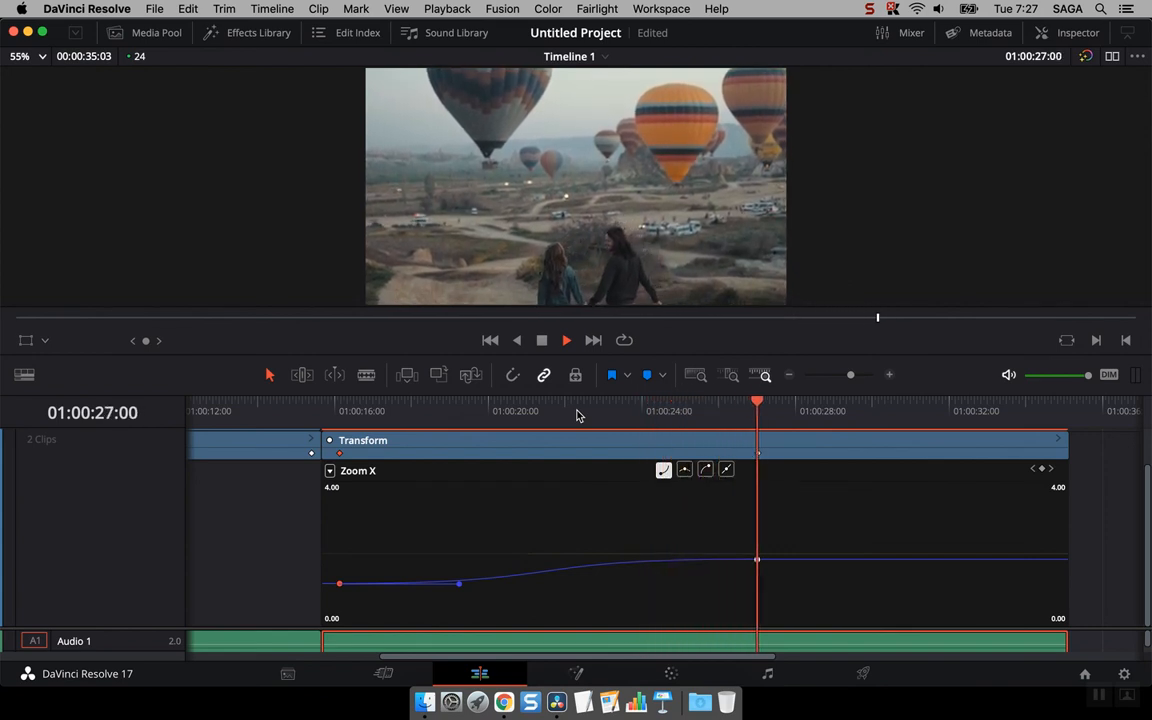
{"action": "left_click", "coordinate": [576, 415]}
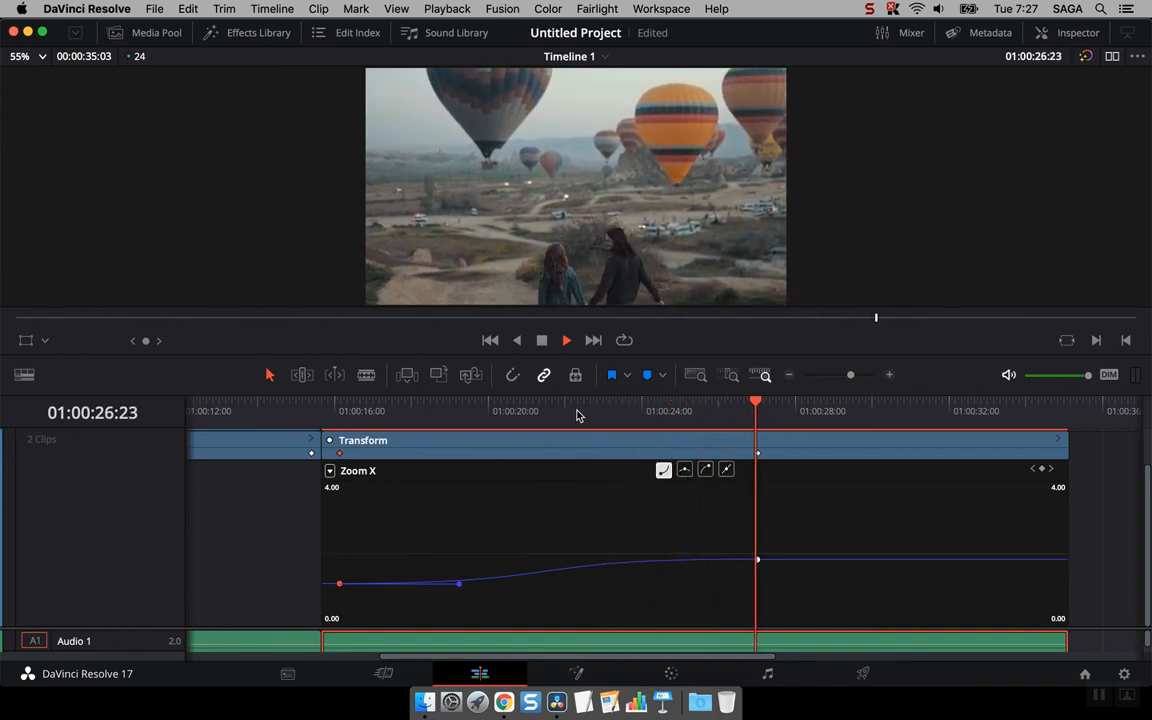
{"action": "key", "text": "space"}
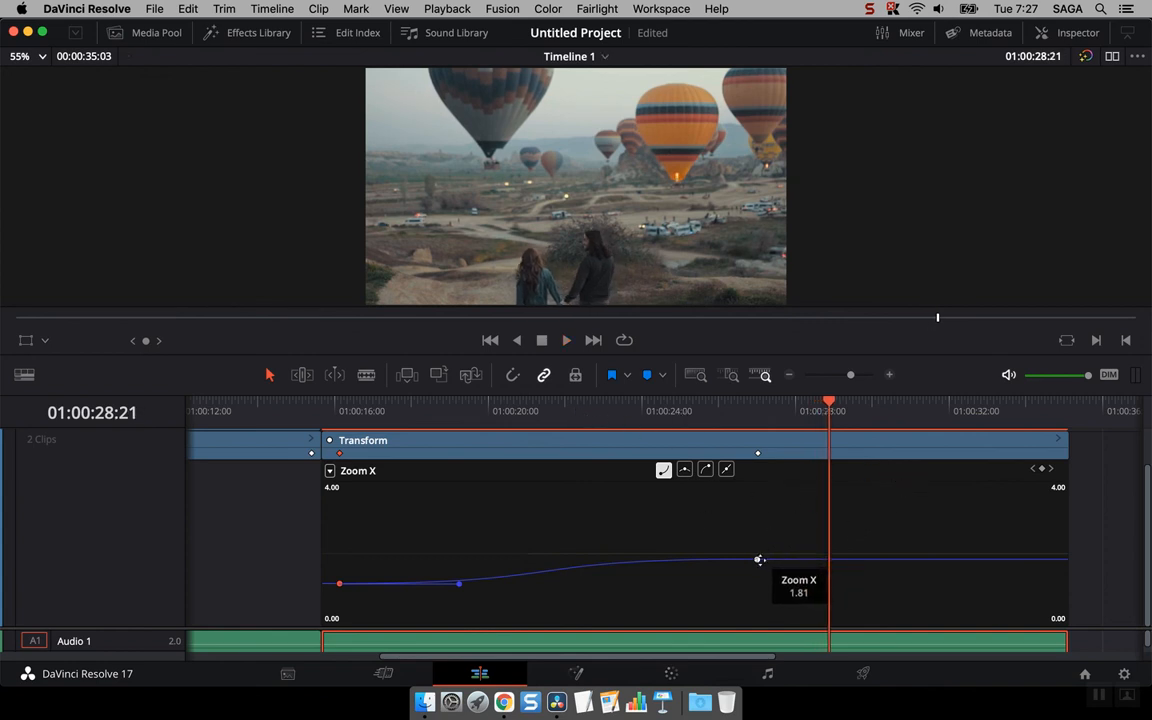
Move the end Zoom X keyframe close to the end of the second clip and scrub the playhead to 01:00:31:17.
{"action": "left_click_drag", "start_coordinate": [757, 559], "coordinate": [1034, 558]}
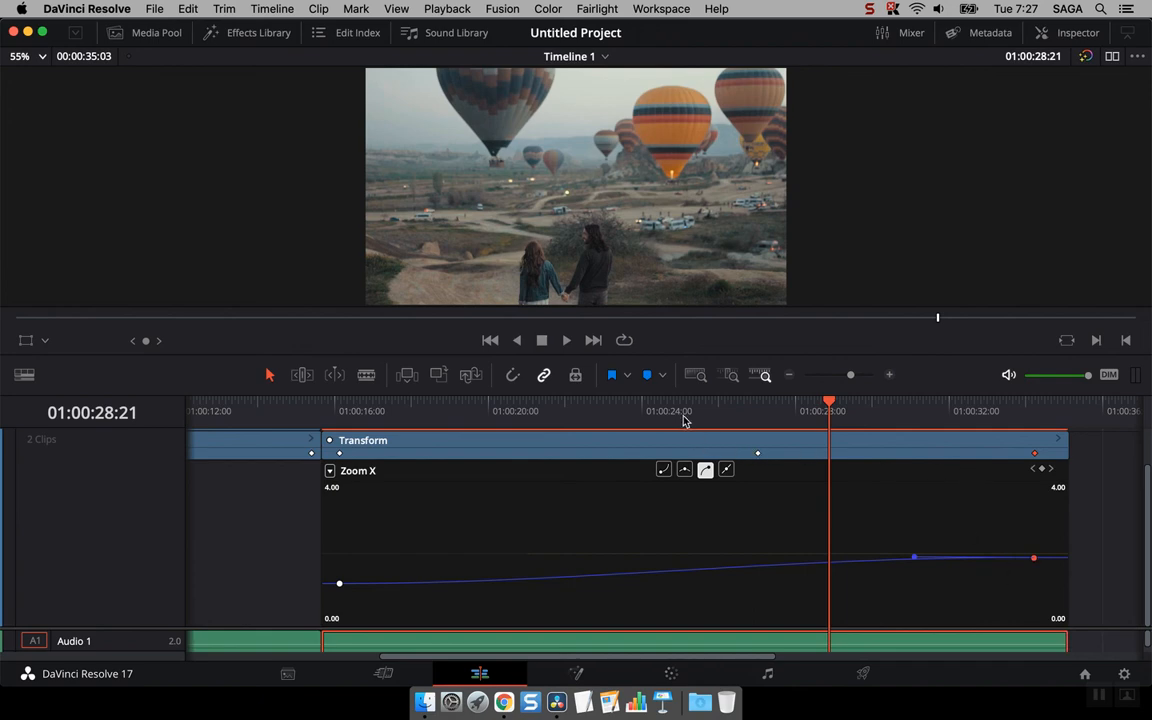
{"action": "left_click_drag", "start_coordinate": [684, 421], "coordinate": [940, 420]}
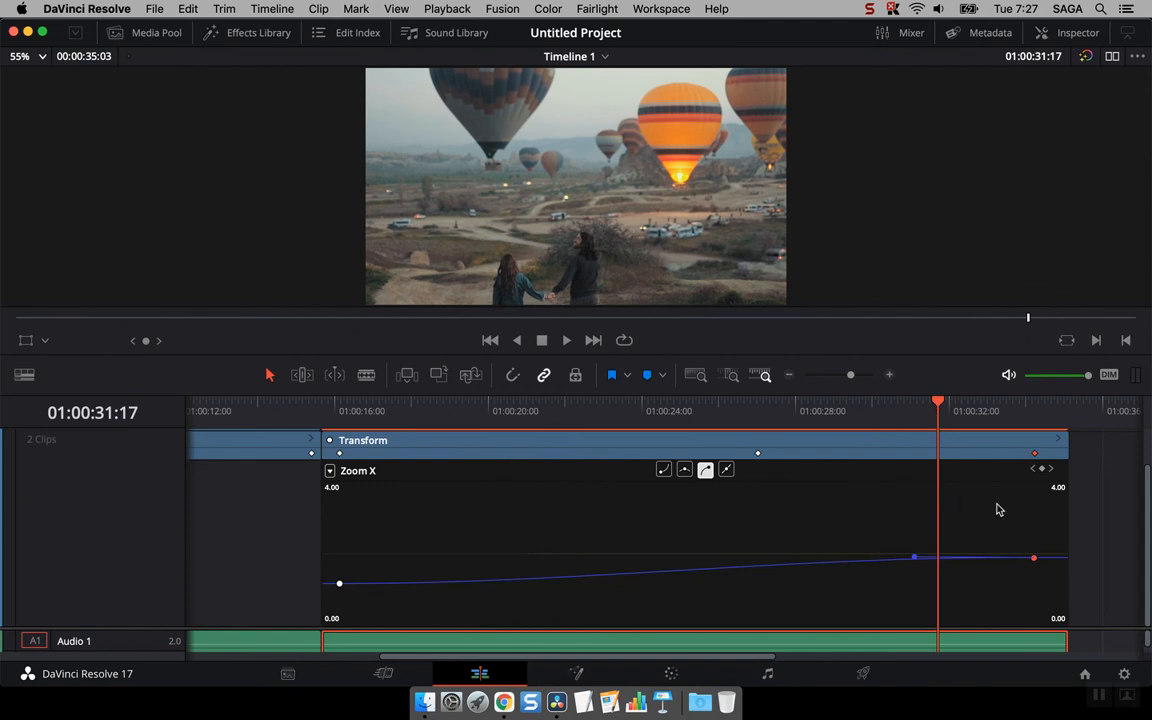
Move the divider between the video and audio tracks up to expose Audio 1 fully, and zoom the timeline out.
{"action": "scroll", "coordinate": [996, 510], "scroll_direction": "up", "scroll_amount": 2}
{"action": "scroll", "coordinate": [996, 510], "scroll_direction": "right", "scroll_amount": 2}
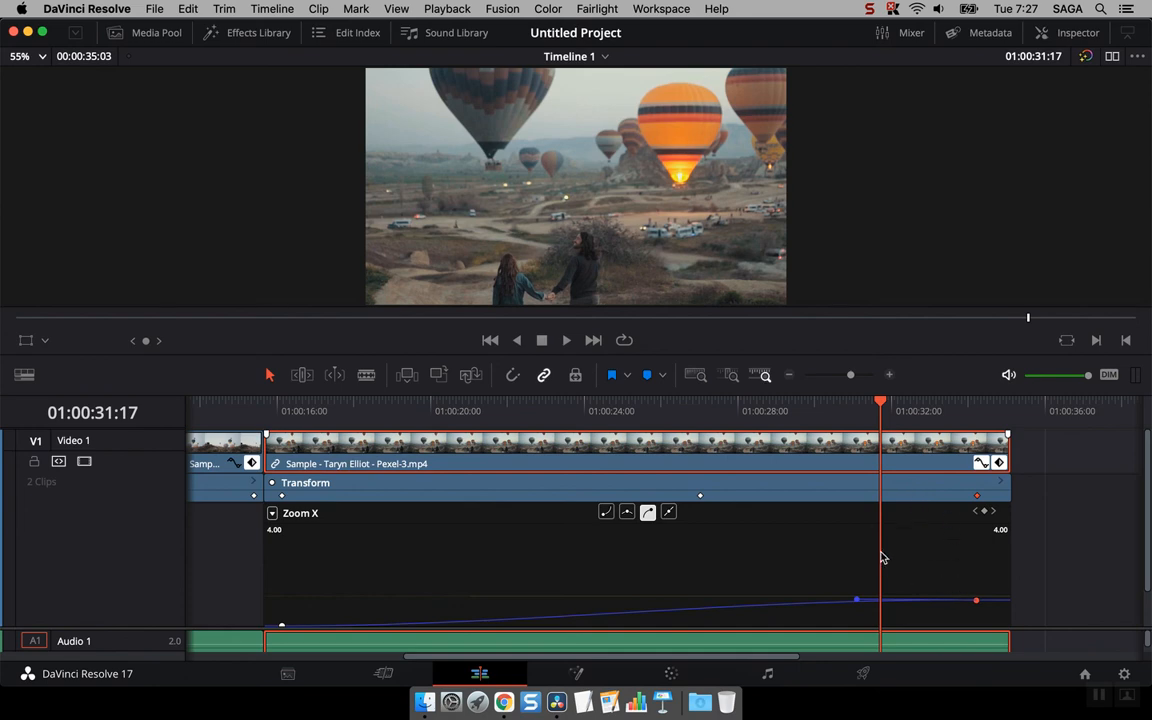
{"action": "scroll", "coordinate": [882, 557], "scroll_direction": "down", "scroll_amount": 2}
{"action": "scroll", "coordinate": [882, 557], "scroll_direction": "left", "scroll_amount": 5}
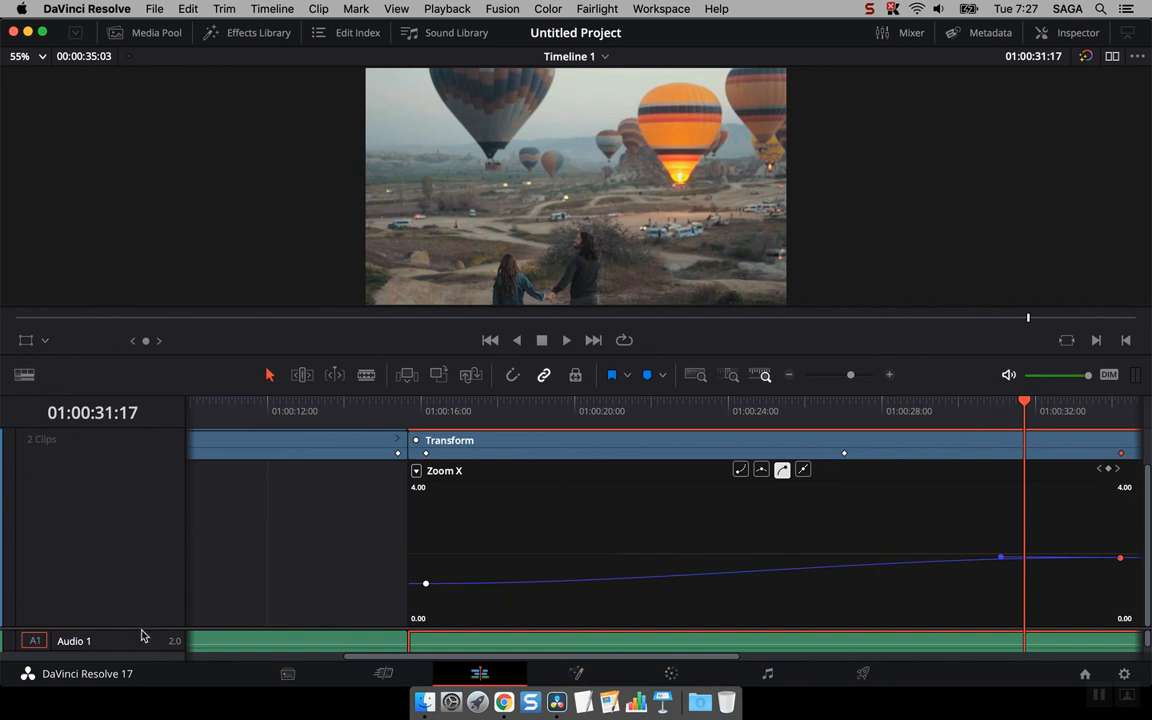
{"action": "left_click_drag", "start_coordinate": [136, 625], "coordinate": [130, 522]}
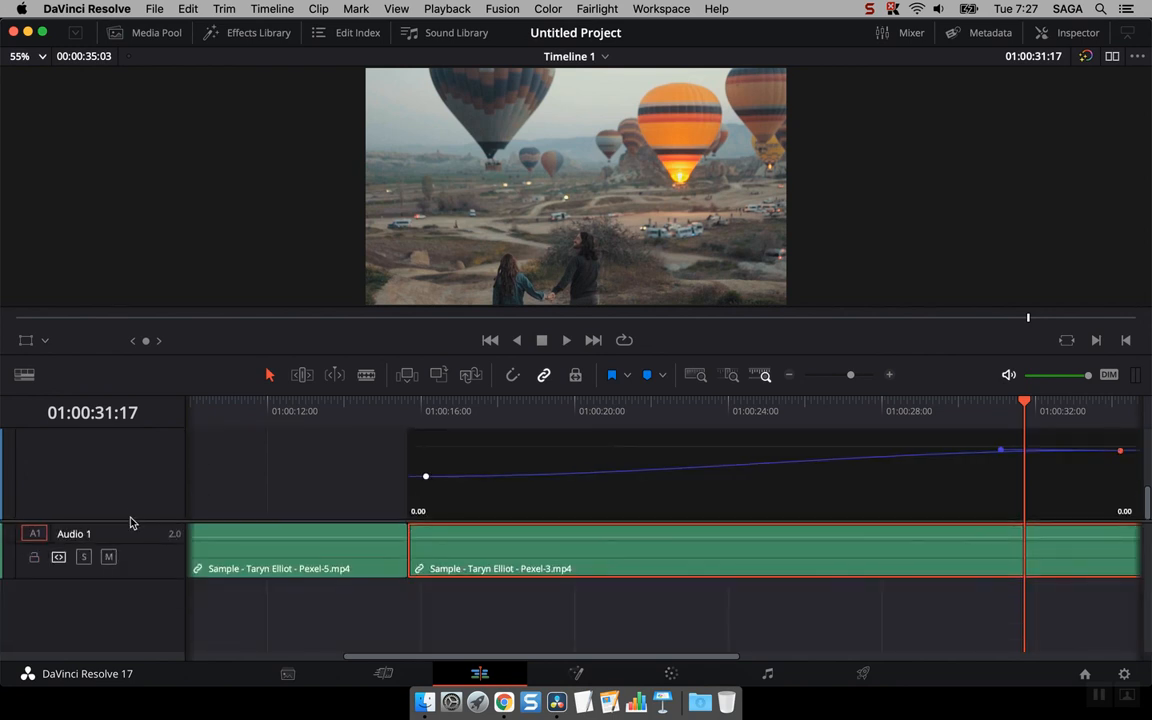
{"action": "left_click", "coordinate": [692, 376]}
{"action": "left_click", "coordinate": [790, 376]}
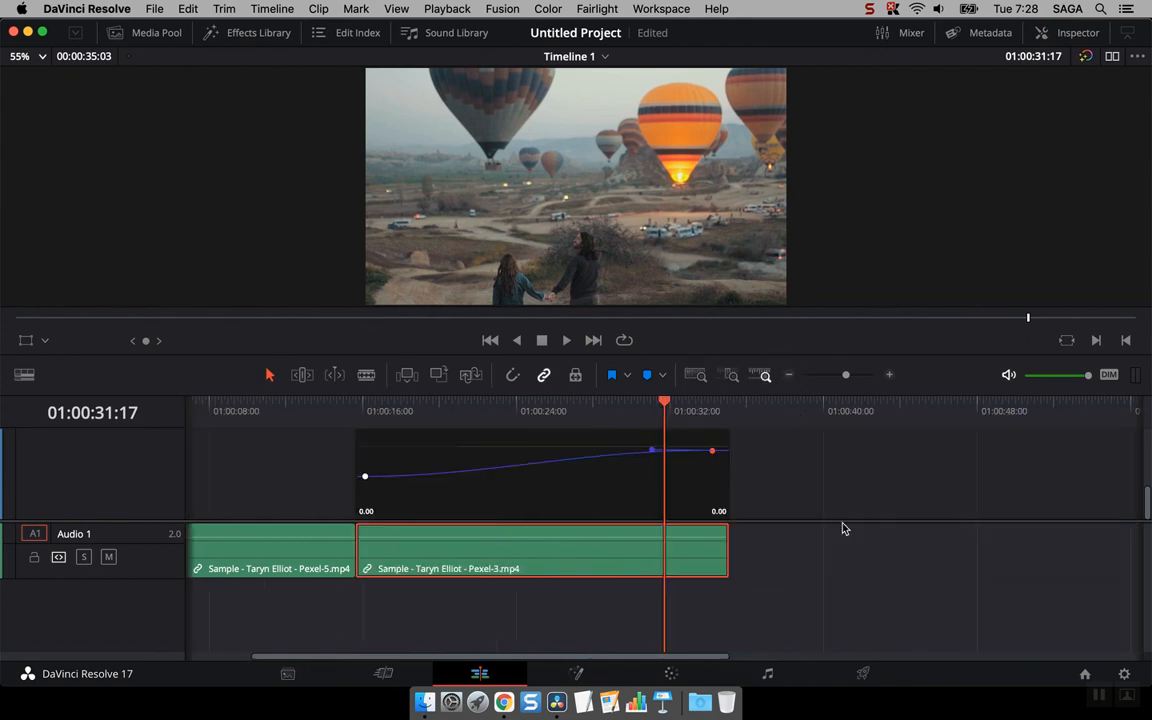
{"action": "left_click", "coordinate": [871, 12]}
{"action": "left_click", "coordinate": [881, 30]}
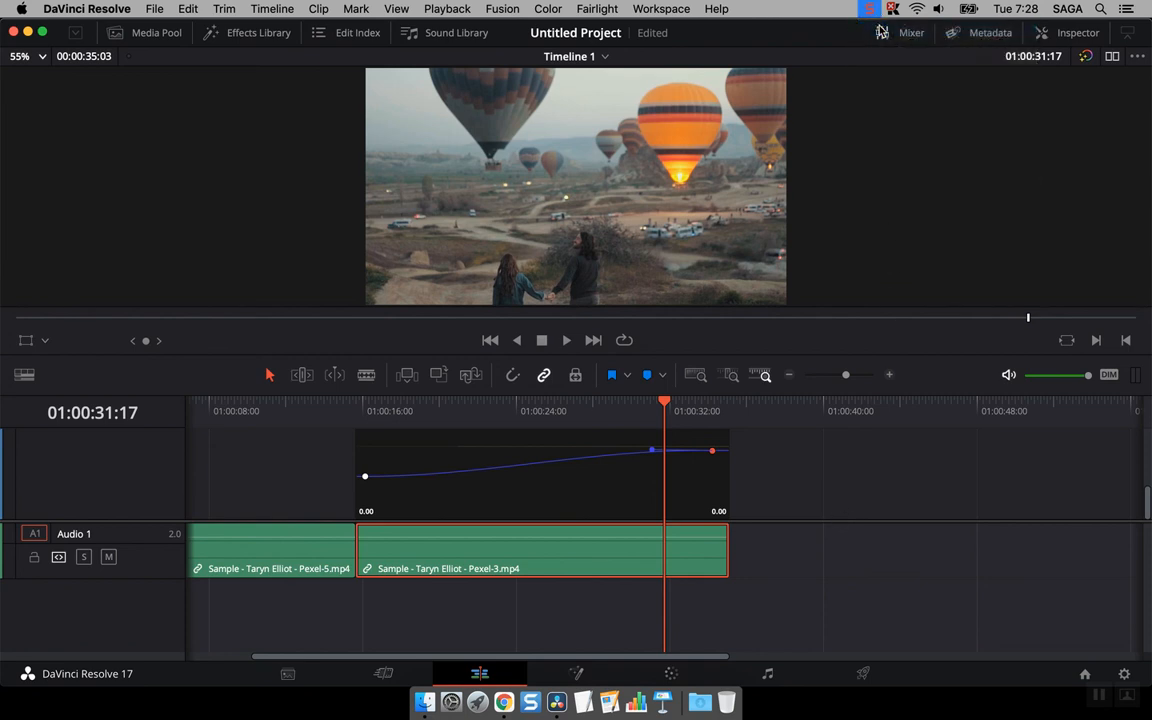